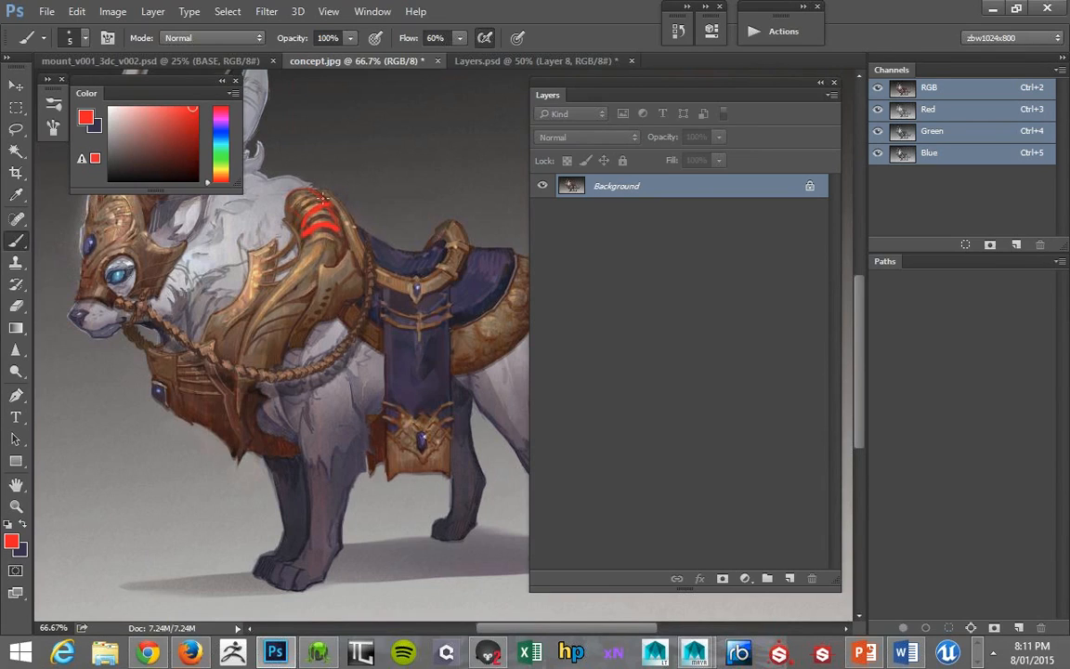
- Mark the shoulder armour's collar edge, its lower side and the face mask in concept.jpg with small red brush strokes
left_click(488, 653)
key("alt+Tab")
left_click_drag(313, 214, 339, 190)
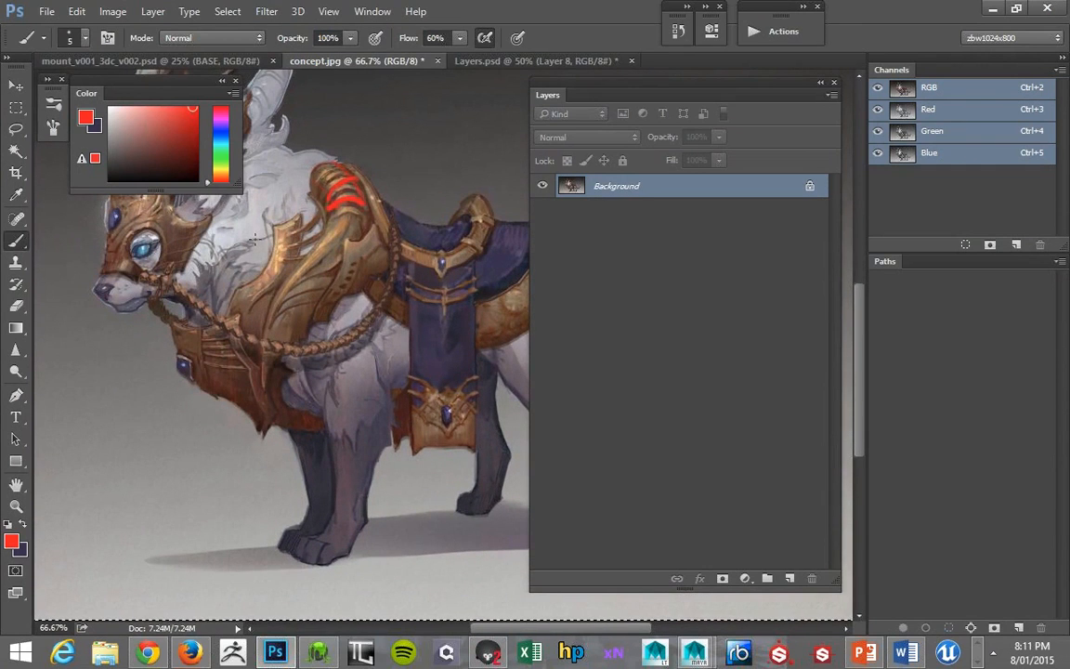
key("z")
left_click_drag(260, 232, 282, 256)
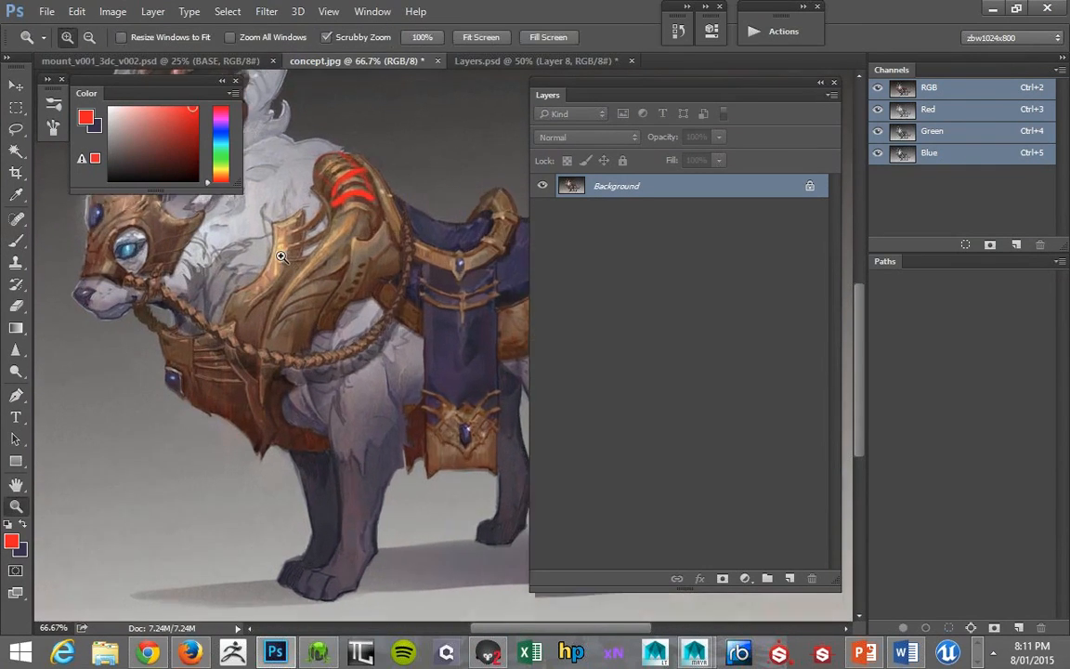
left_click(281, 256)
key("b")
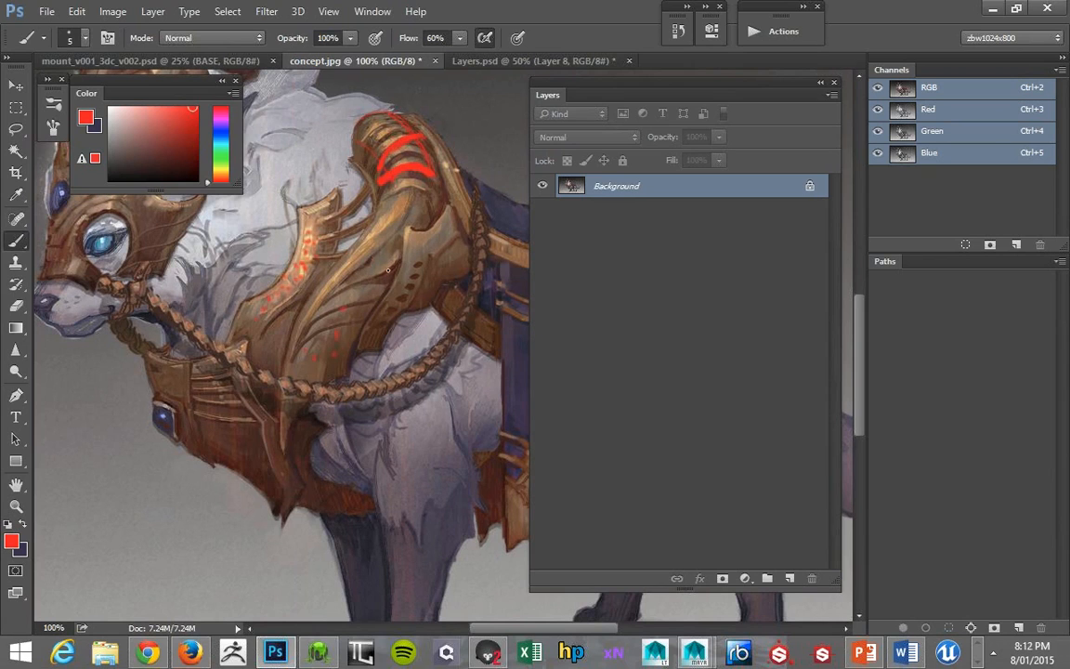
mouse_move(151, 239)
left_mouse_down()
mouse_move(200, 279)
mouse_move(244, 289)
left_mouse_up()
left_click(204, 225)
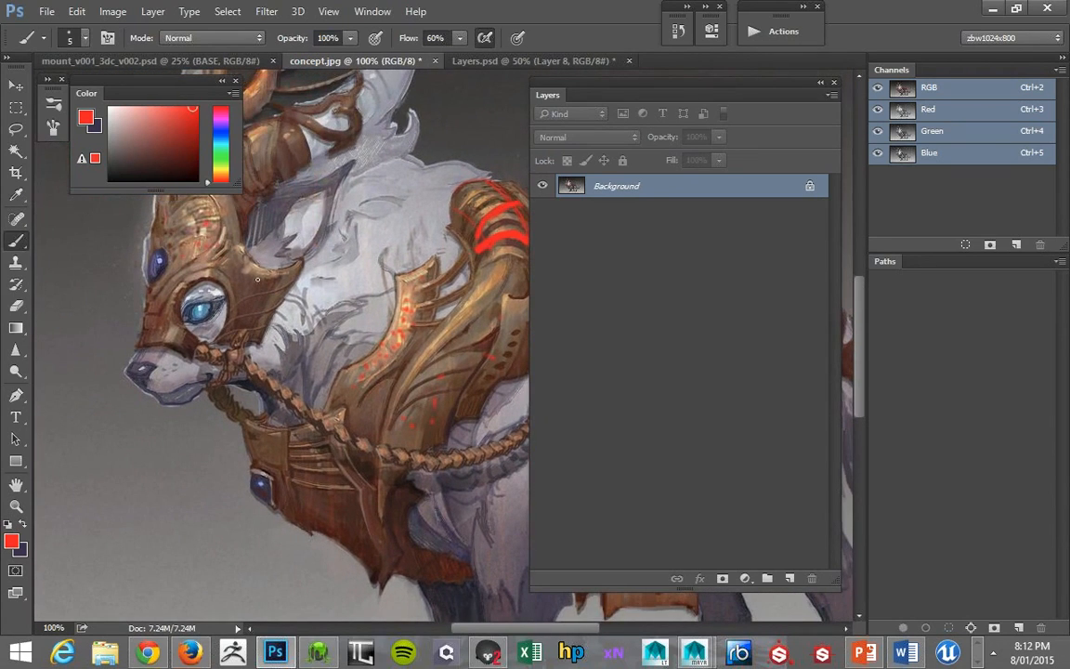
- Switch to Layers.psd and examine the mount's texture sheet together with the Gloss and Spec sketches
left_click(145, 65)
left_click(460, 60)
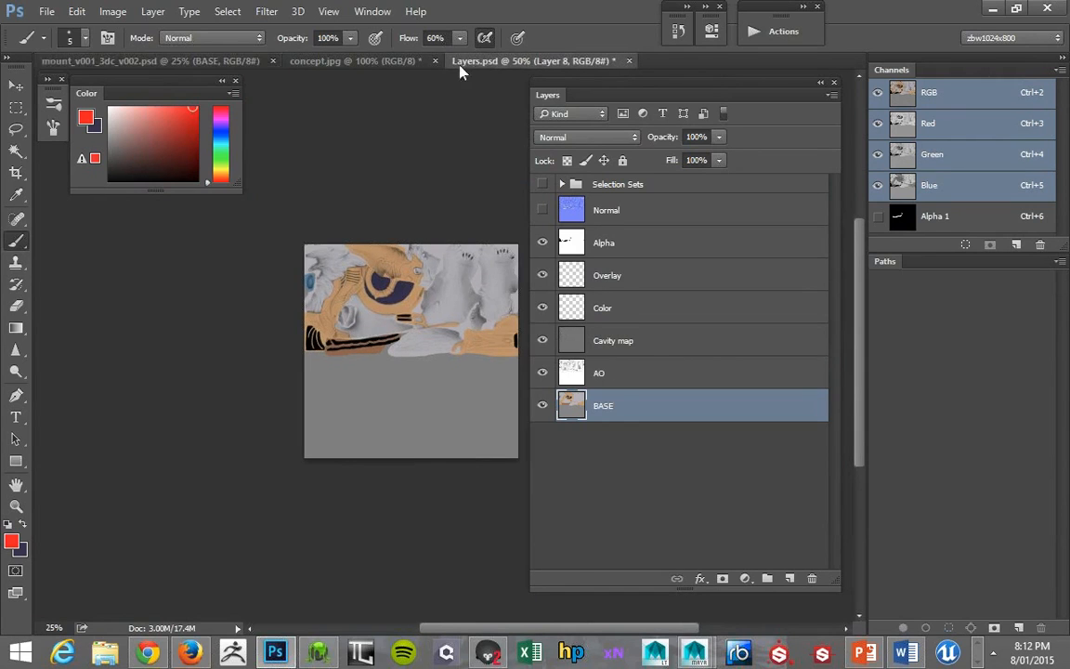
key("z")
left_click_drag(410, 376, 398, 343)
left_click(400, 341, "alt")
left_click_drag(400, 325, 337, 405)
left_click_drag(347, 307, 137, 331)
left_click(332, 306, "alt")
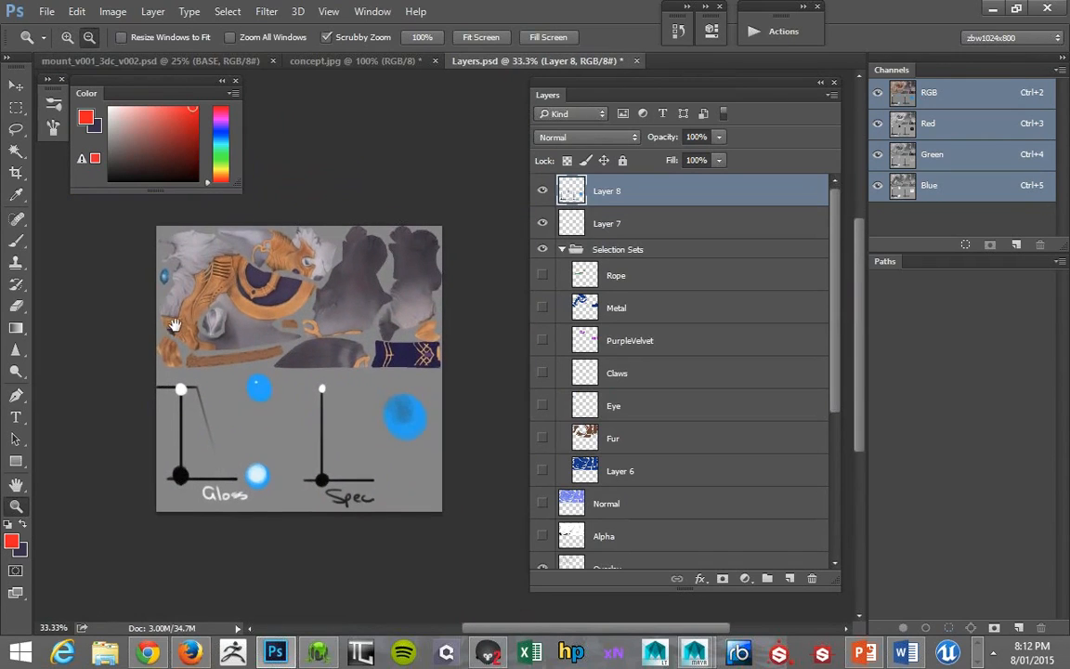
left_click(597, 253)
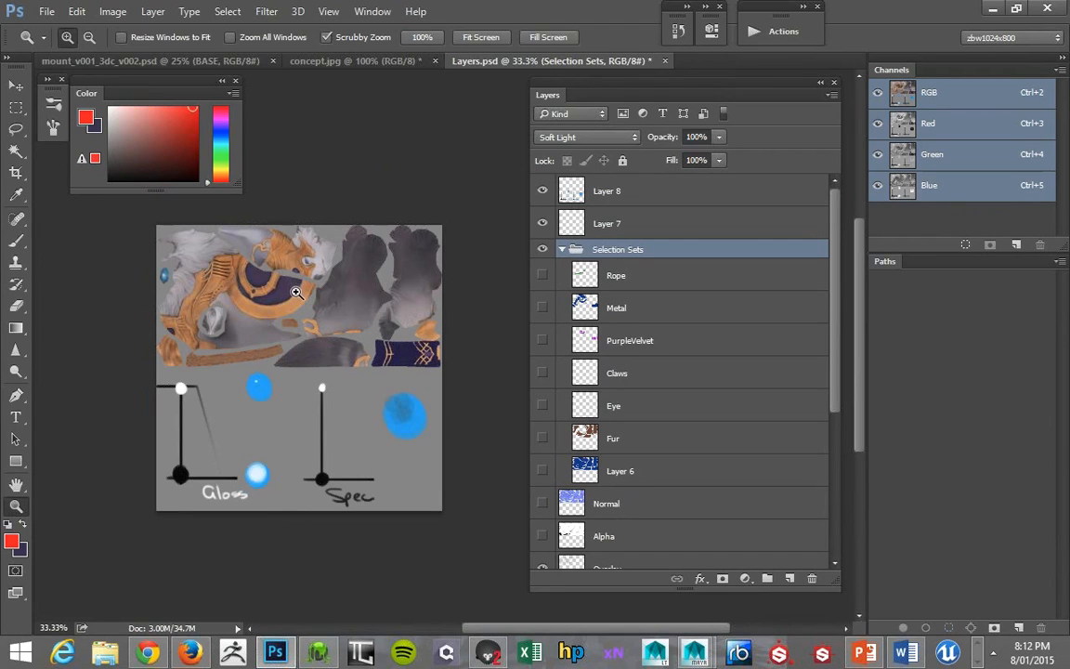
left_click(287, 329)
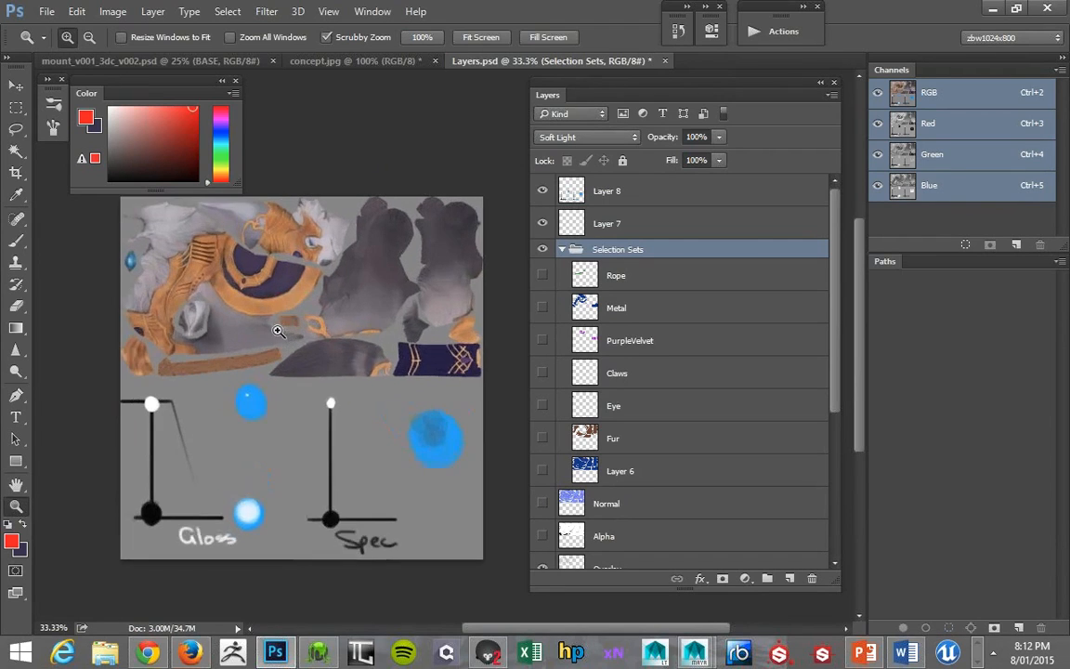
mouse_move(296, 309)
left_mouse_down()
mouse_move(352, 288)
mouse_move(306, 310)
left_mouse_up()
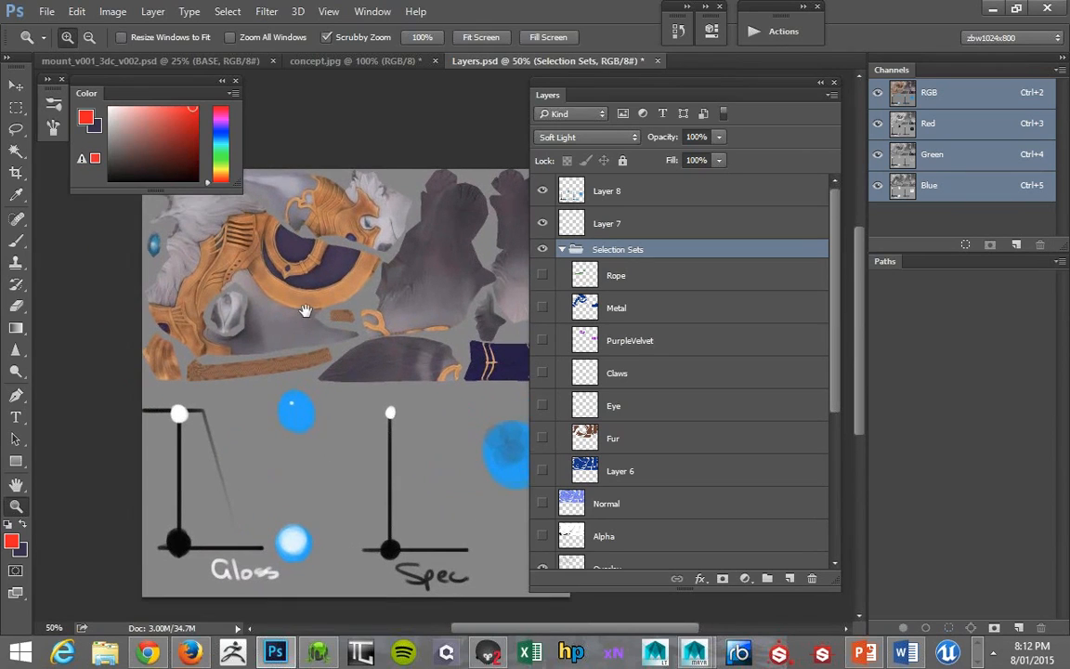
- Add a layer above Rope, load the Metal layer's outline as a selection and fill it with light grey
key("b")
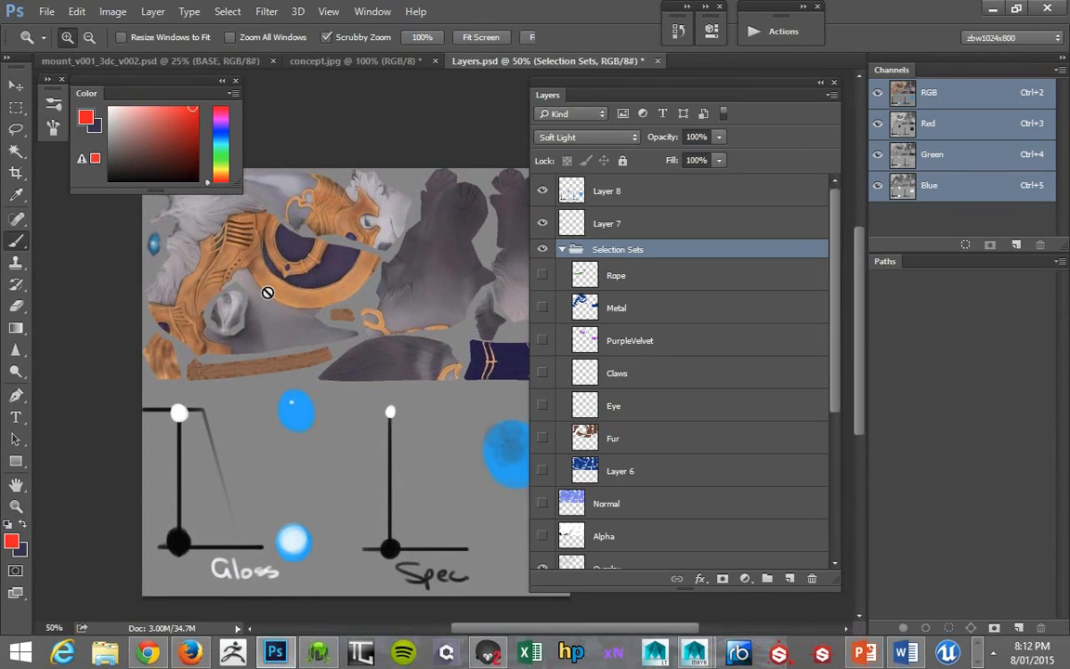
left_click(609, 275)
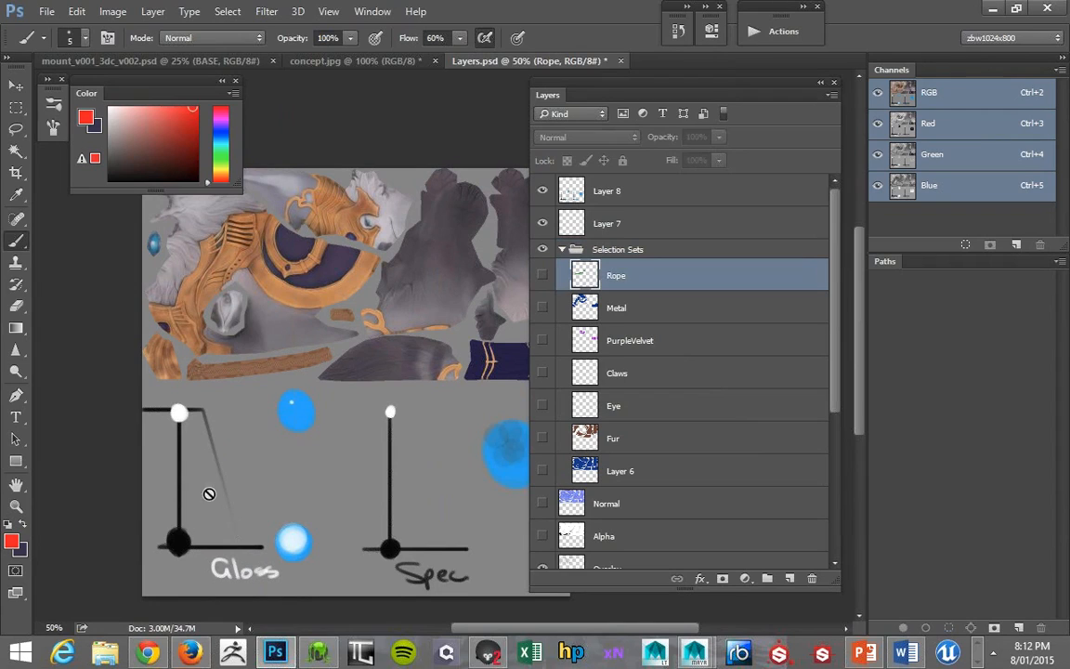
left_click(790, 578)
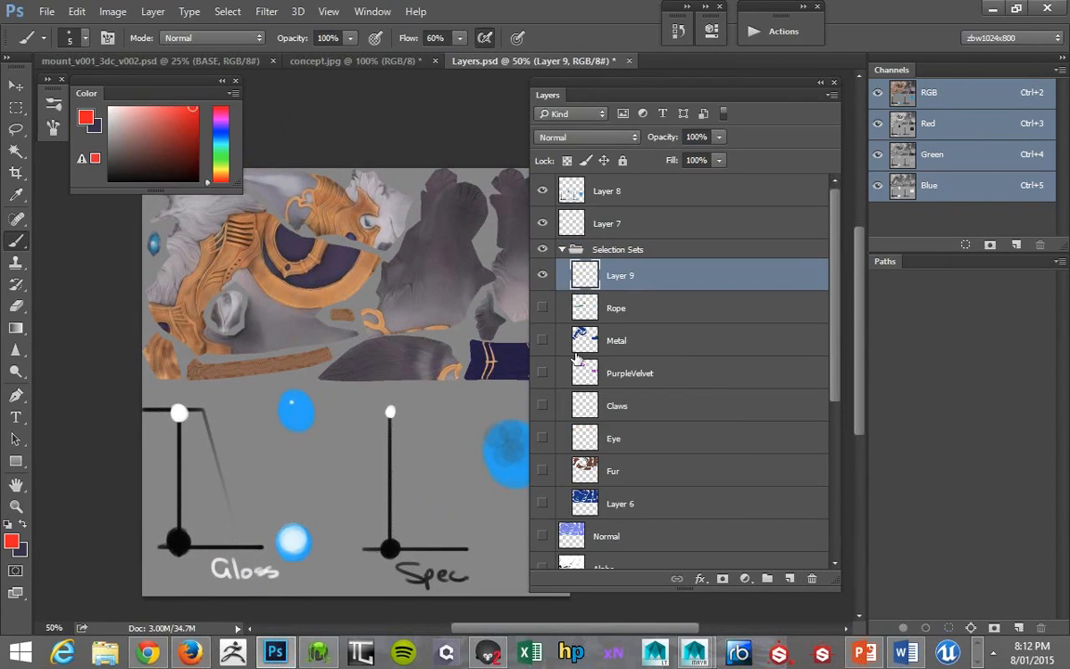
left_click(576, 355, "ctrl")
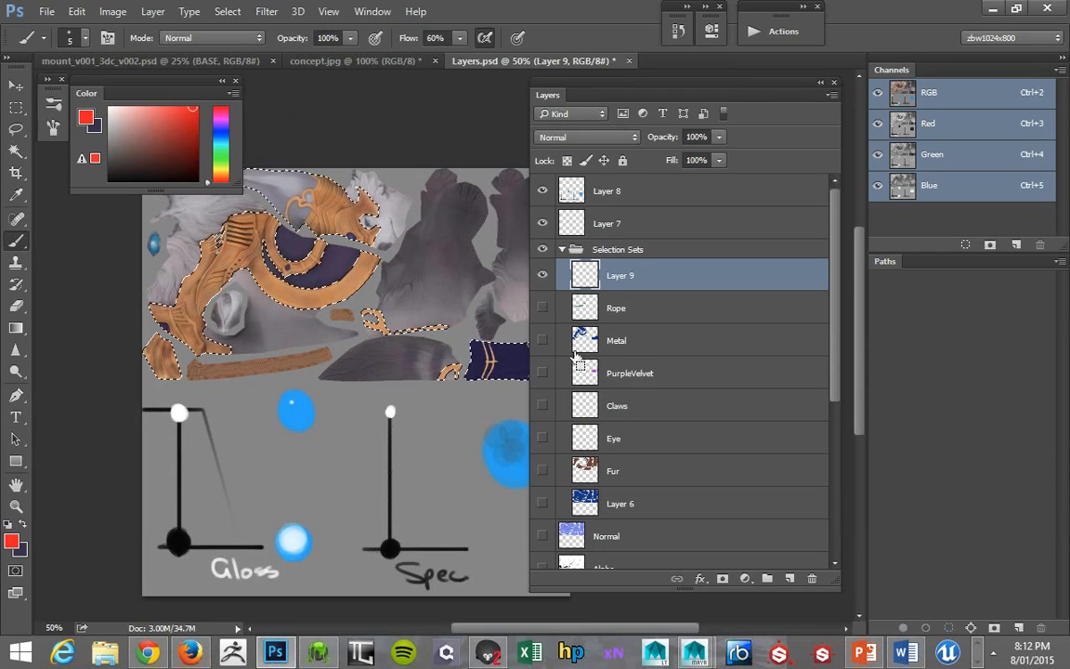
left_click(109, 129)
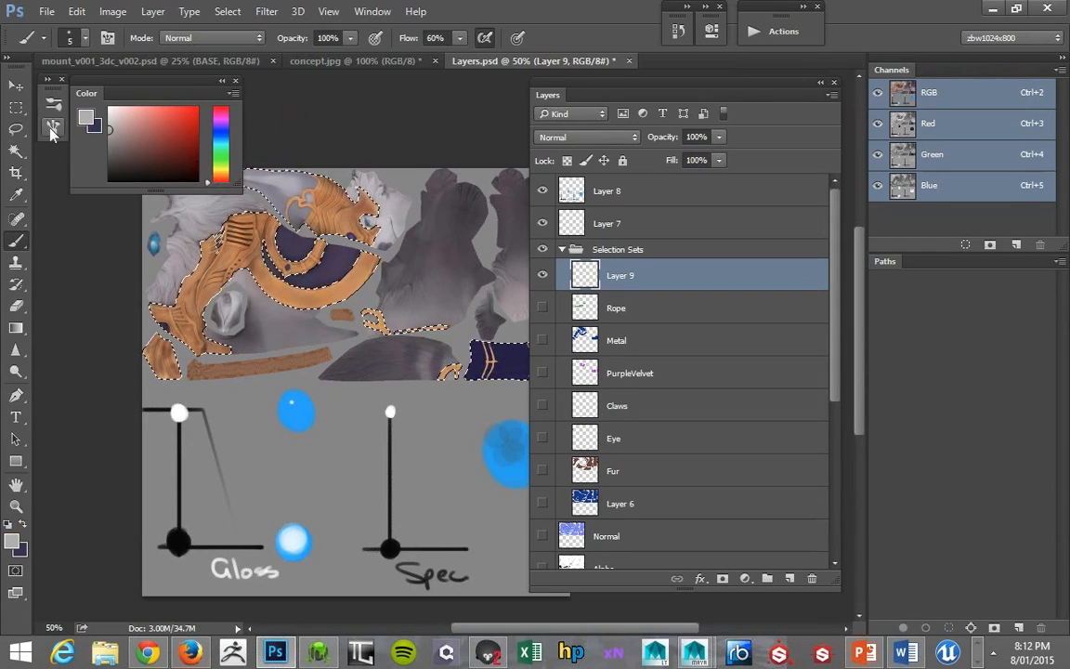
key("alt+BackSpace")
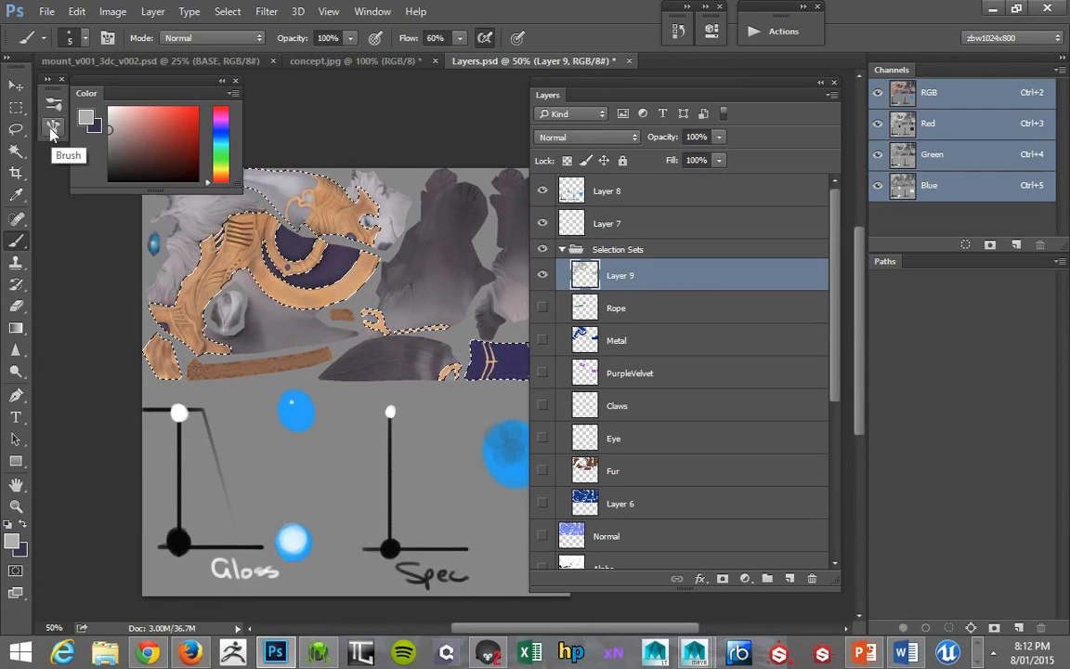
- Rename the newly filled layer as GLOSS
double_click(617, 279)
type("GLOSS")
key("Return")
- Load the Rope layer's outline as a selection and fill it with medium grey on the GLOSS layer
left_click(581, 343)
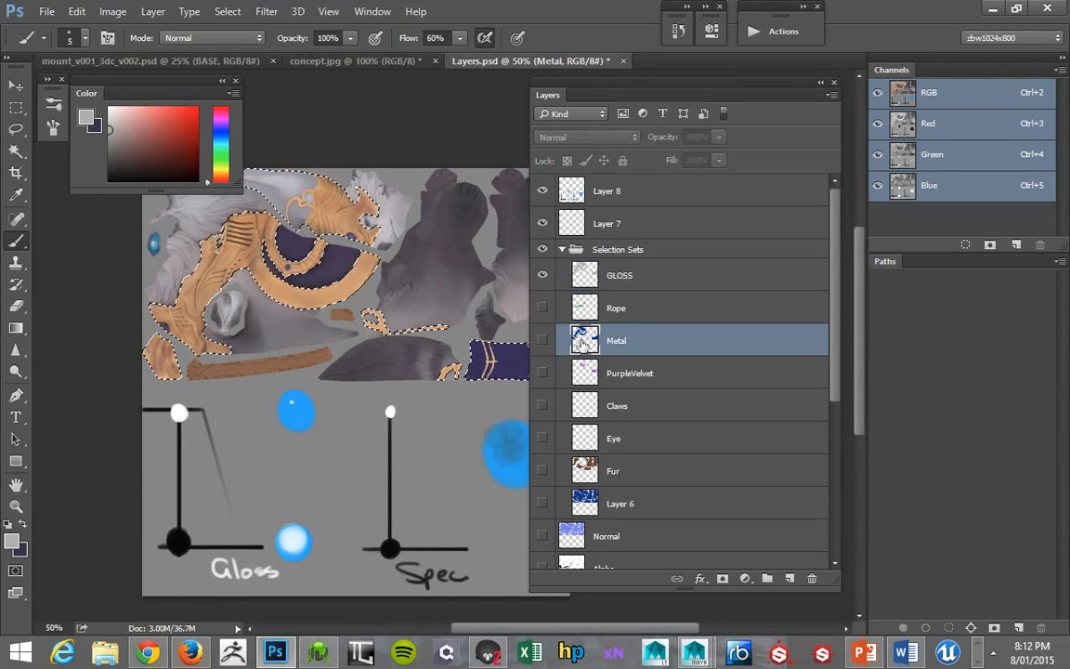
double_click(570, 311)
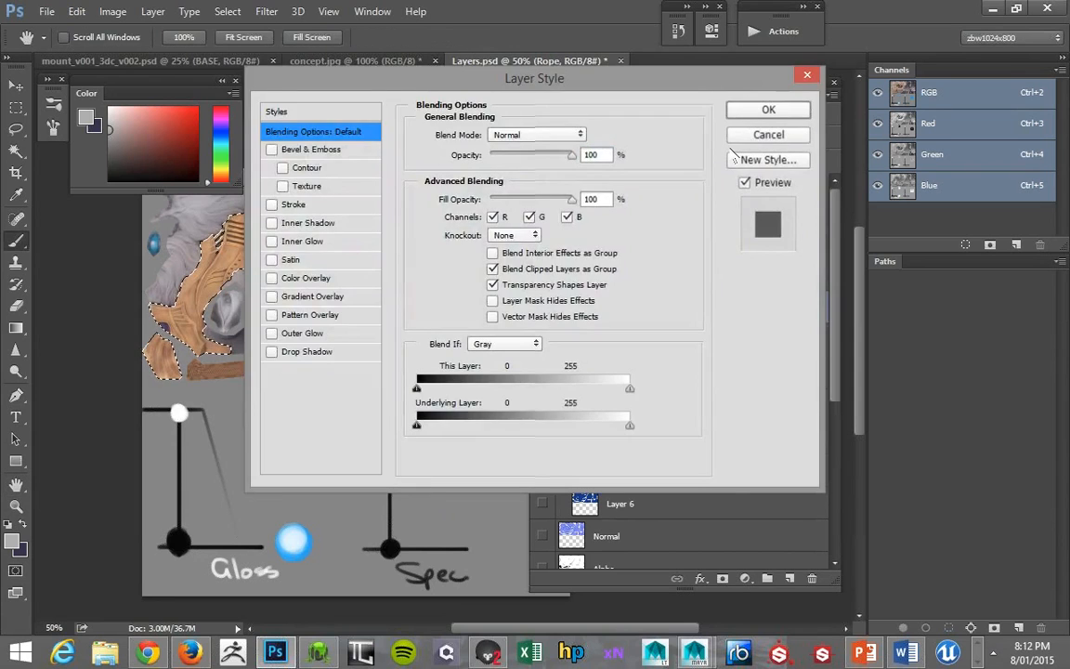
left_click(768, 134)
left_click(582, 309, "ctrl")
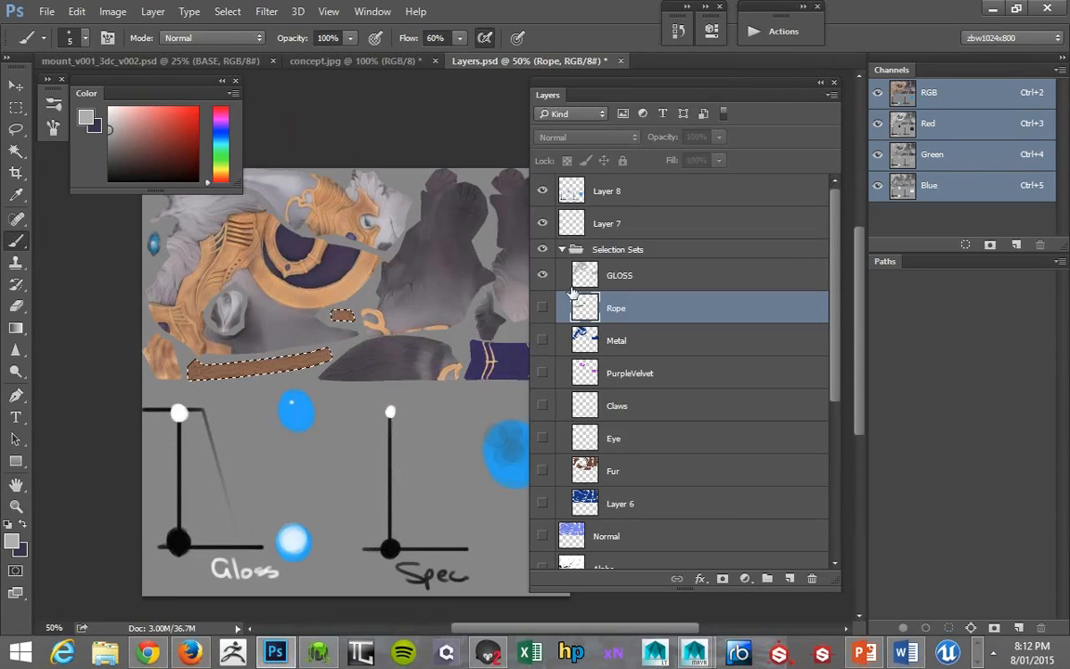
left_click_drag(107, 147, 93, 151)
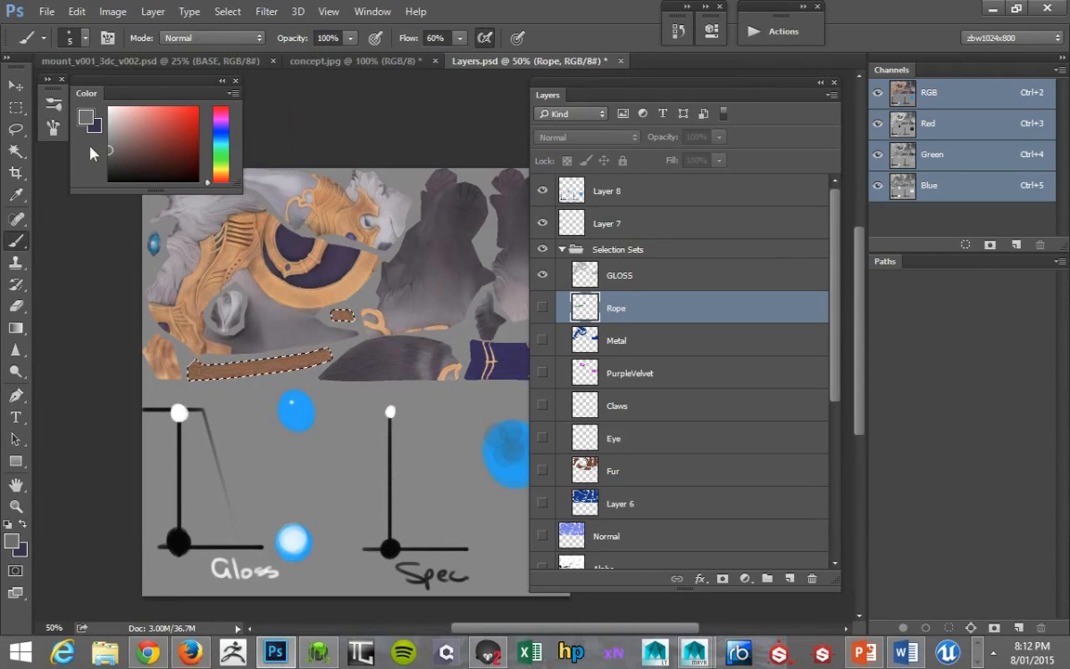
key("alt+BackSpace")
left_click(495, 324)
left_click(602, 286)
key("alt+BackSpace")
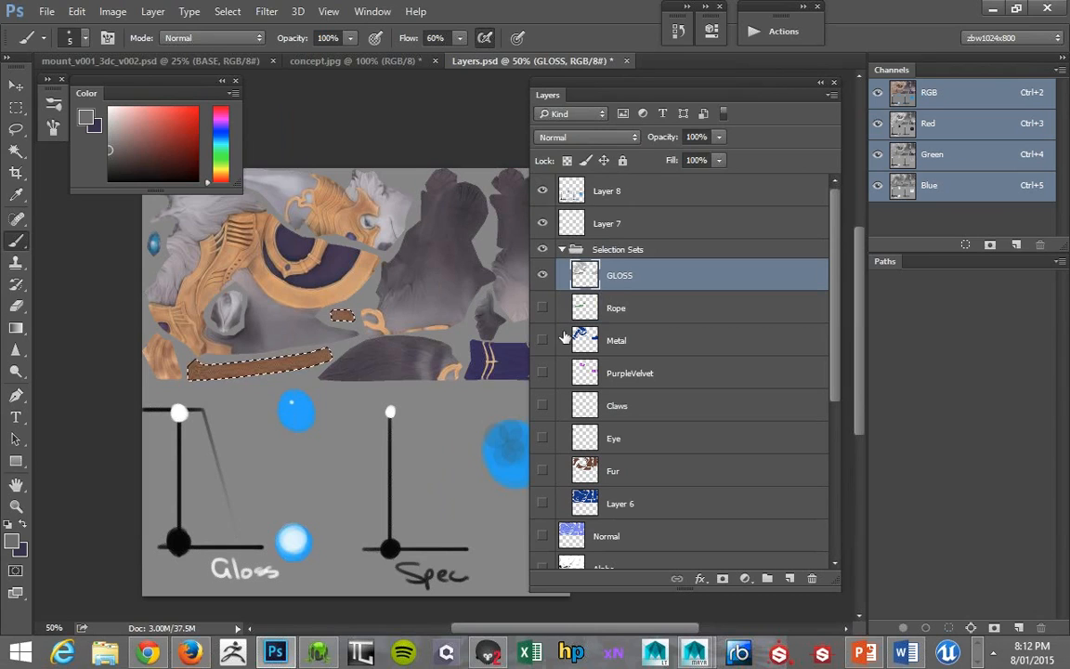
- Load the PurpleVelvet layer's outline as the active selection
left_click(580, 314)
left_click(582, 340)
left_click(580, 344, "ctrl")
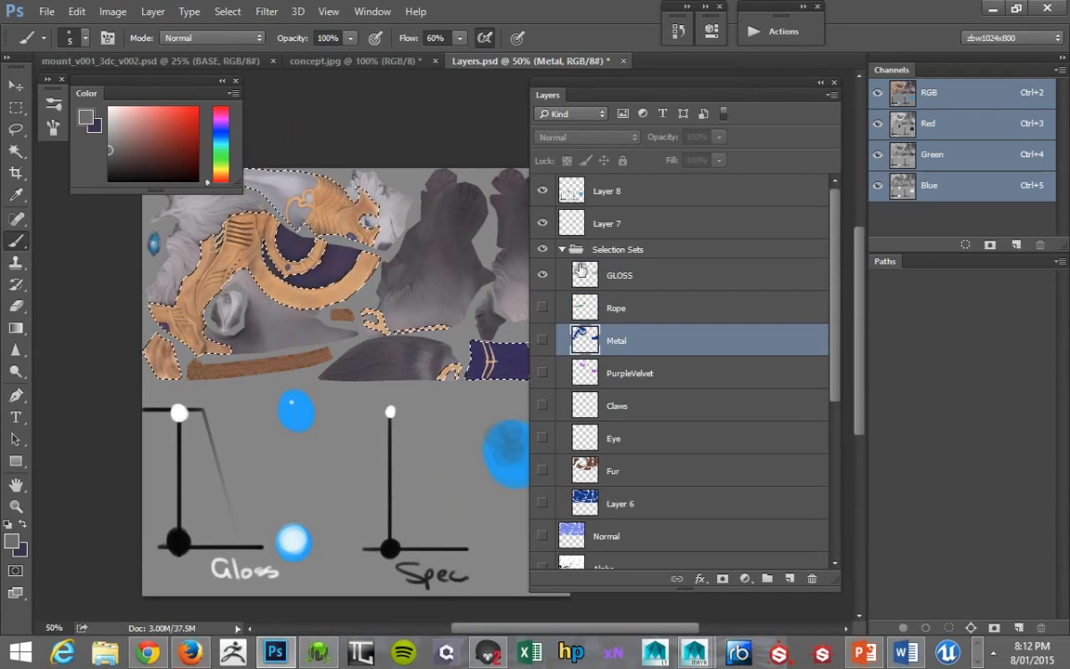
left_click(585, 374, "ctrl")
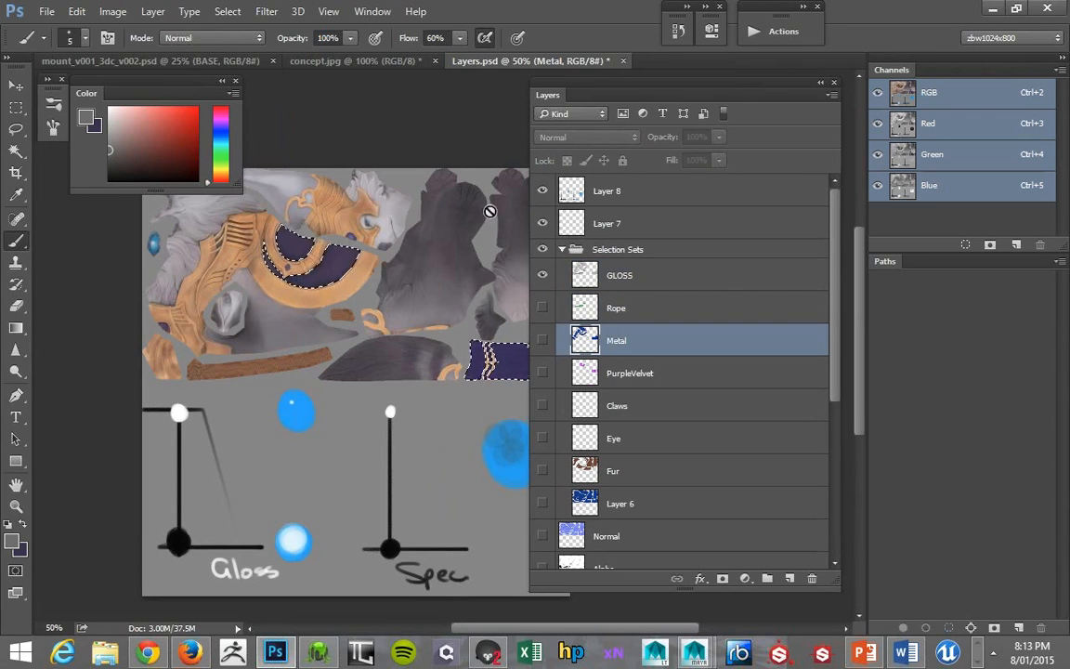
- Examine the purple saddle cloth in concept.jpg as a reference for the velvet's gloss
key("alt+Tab")
key("alt+Tab")
key("alt+Tab")
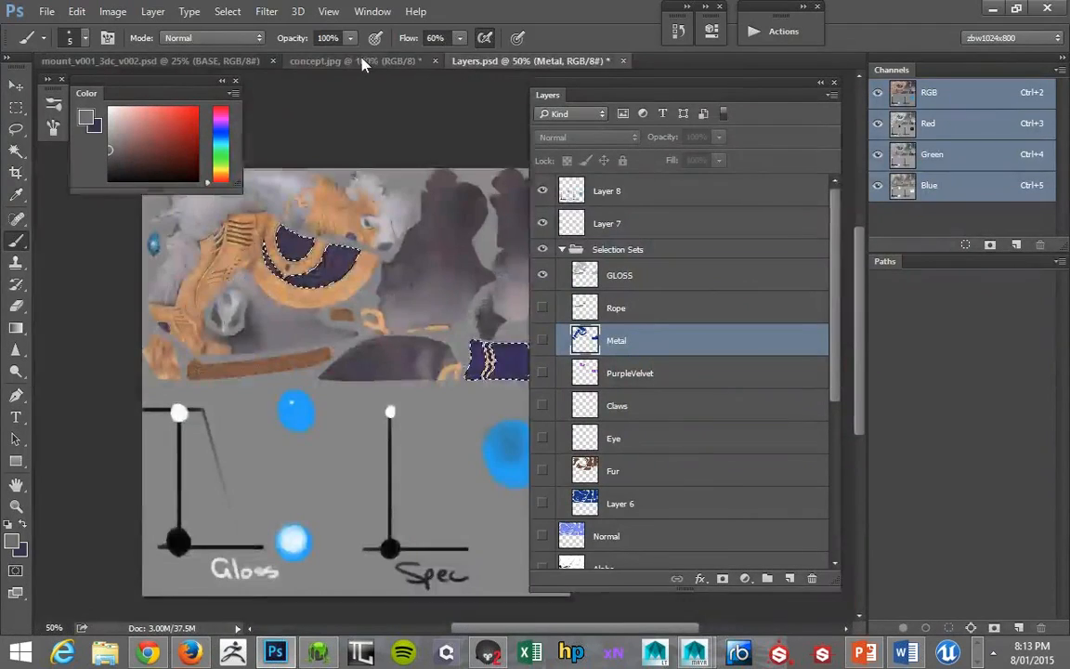
left_click(360, 62)
left_click_drag(275, 243, 156, 230)
key("alt+Tab")
key("alt+Tab")
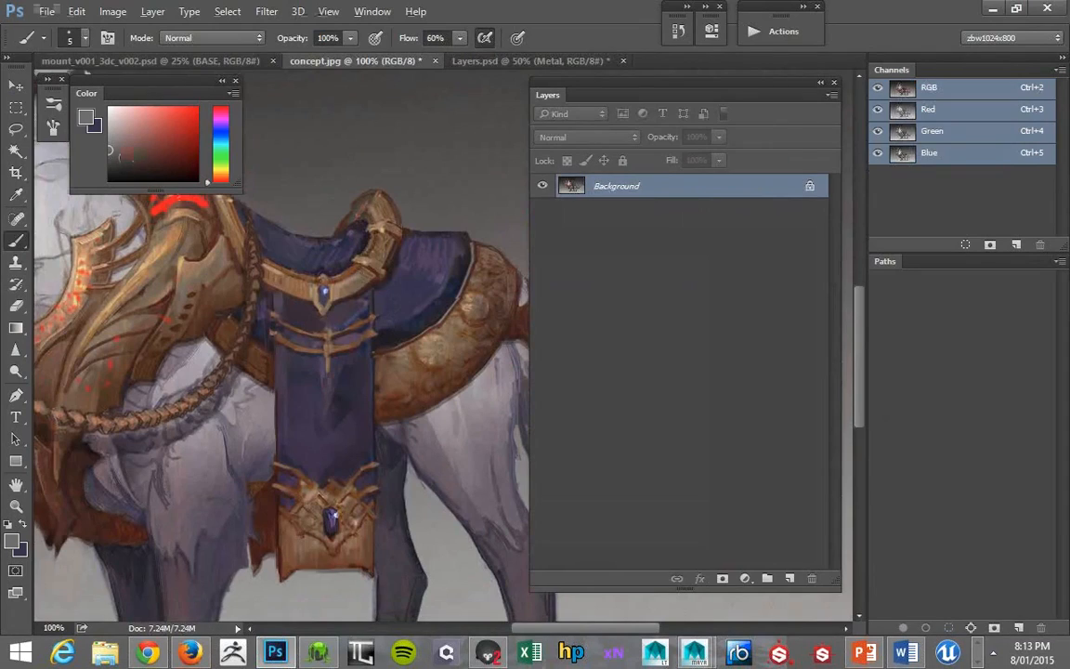
- Return to Layers.psd, fill the velvet selection with dark grey on the GLOSS layer, and deselect
left_click(460, 61)
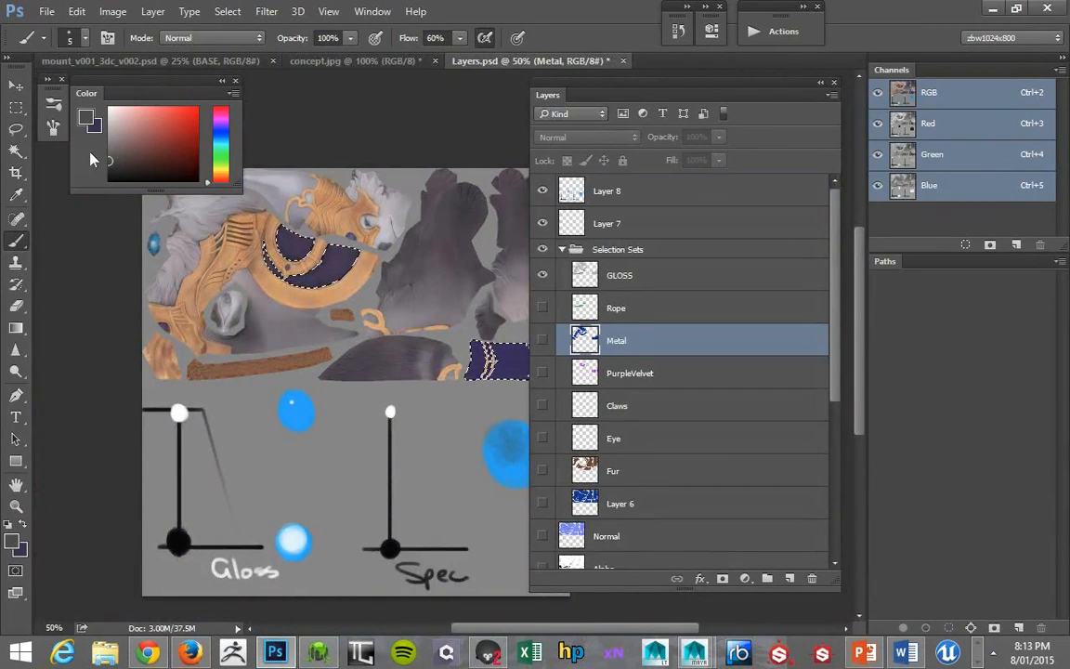
left_click(602, 273)
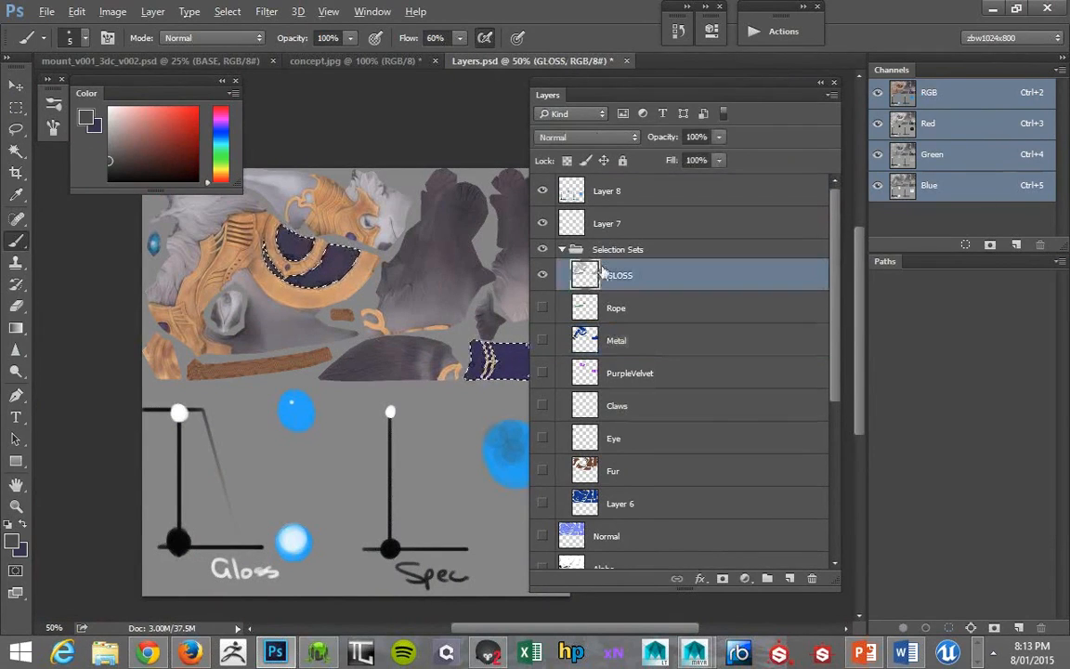
left_click_drag(344, 271, 370, 261)
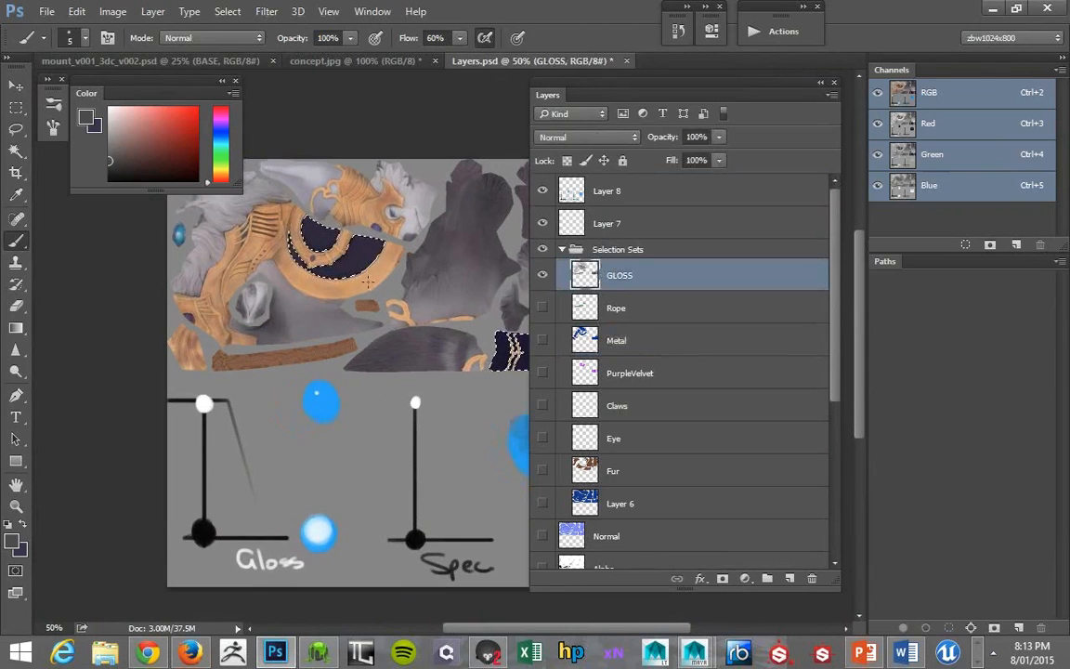
key("ctrl+d")
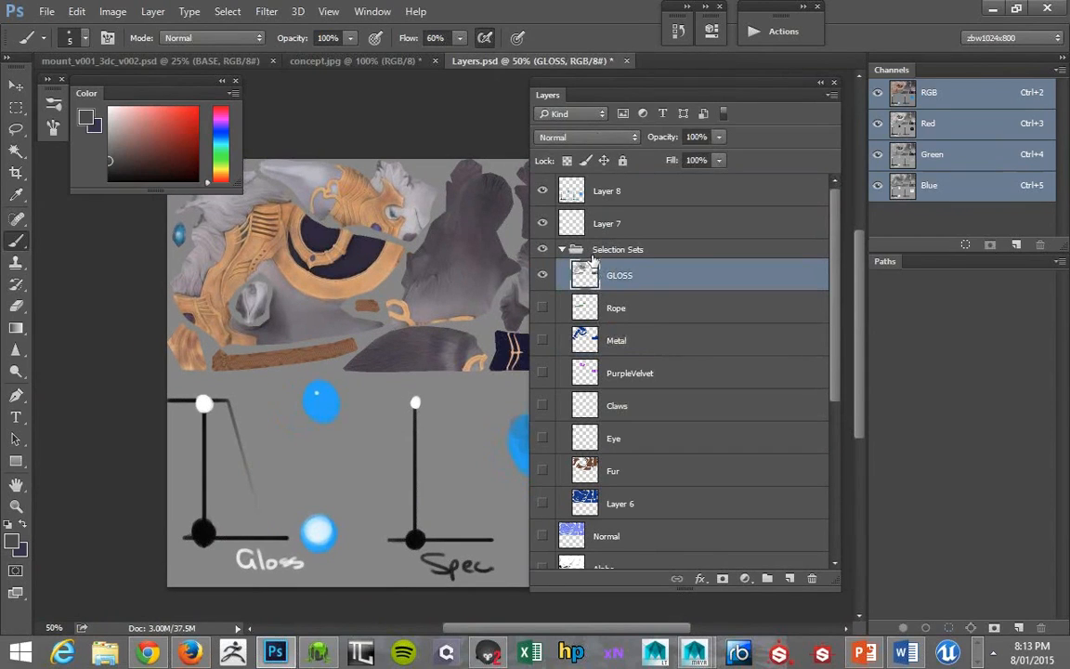
left_click_drag(260, 283, 280, 291)
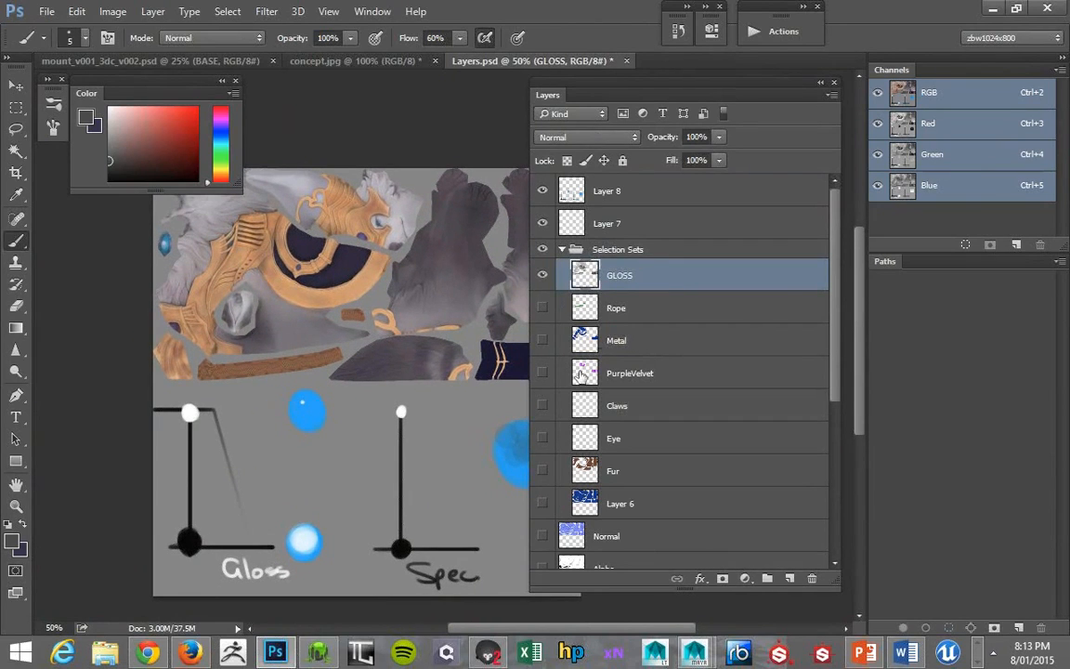
left_click(583, 346)
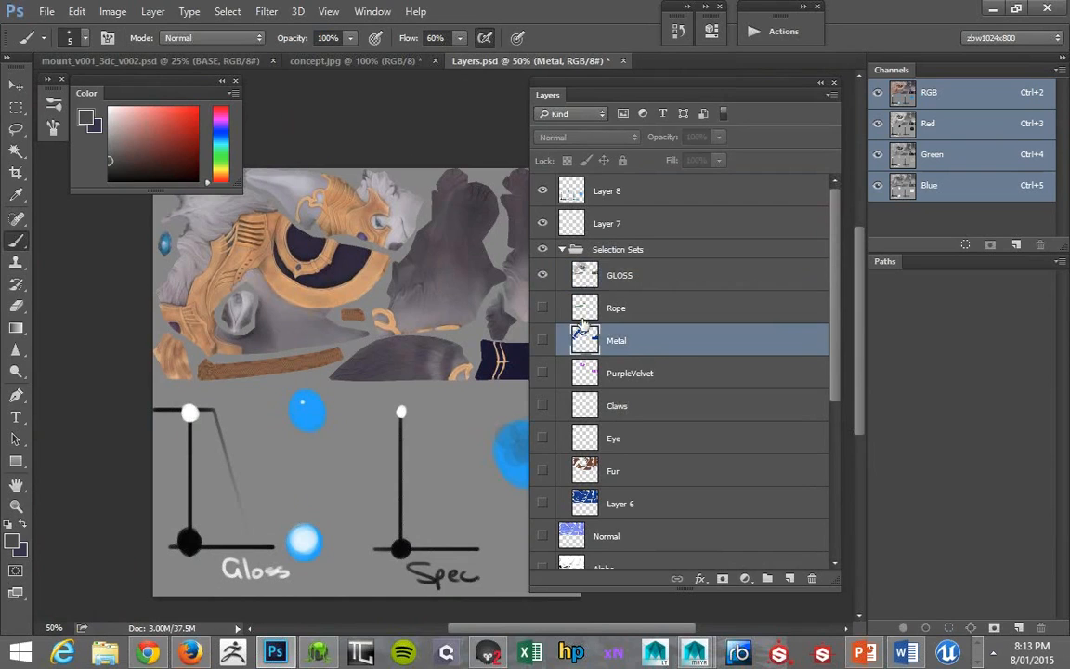
left_click(577, 382)
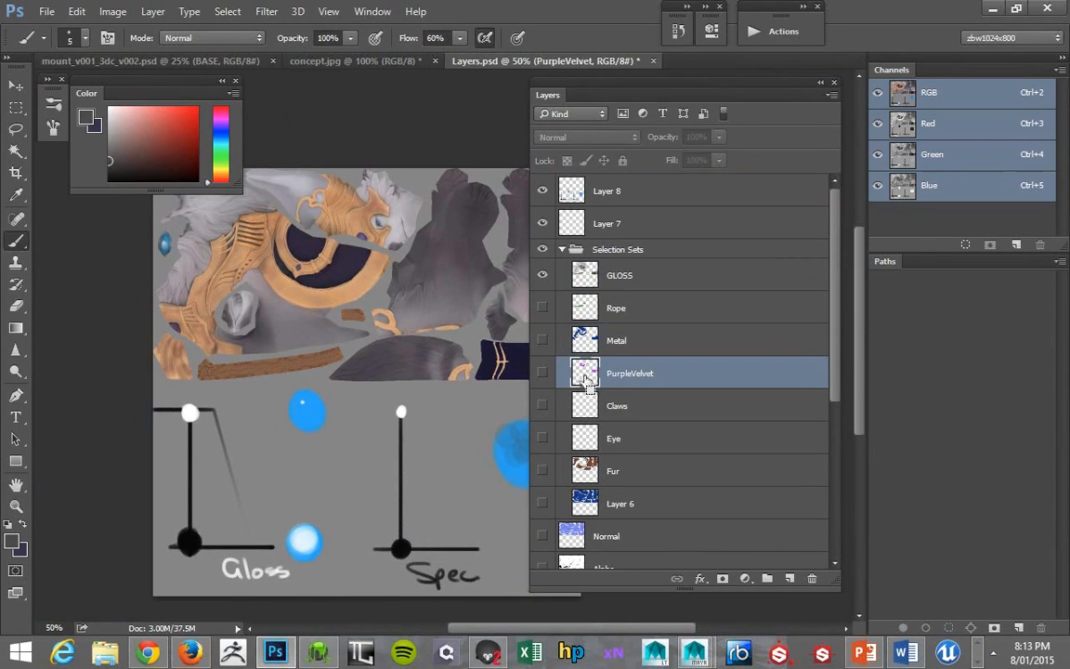
double_click(569, 369)
key("Escape")
left_click(585, 372, "ctrl")
- Load the Claws layer's outline as a selection and fill it with near-white on the GLOSS layer
left_click(586, 410)
key("ctrl+d")
left_click(109, 113)
key("alt+BackSpace")
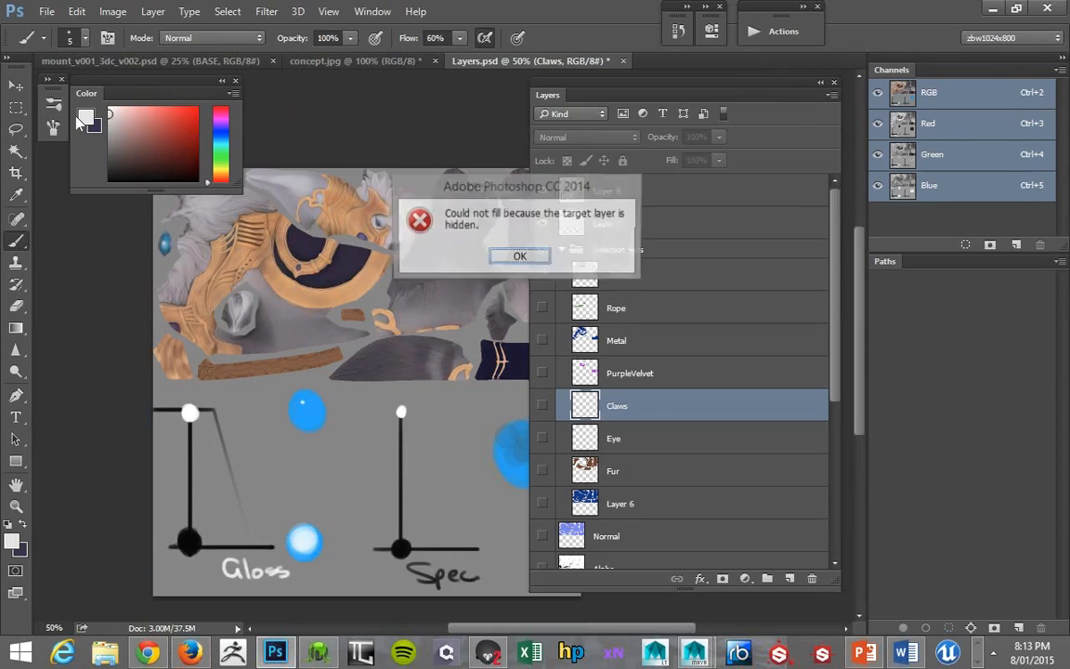
left_click(516, 258)
left_click(592, 276)
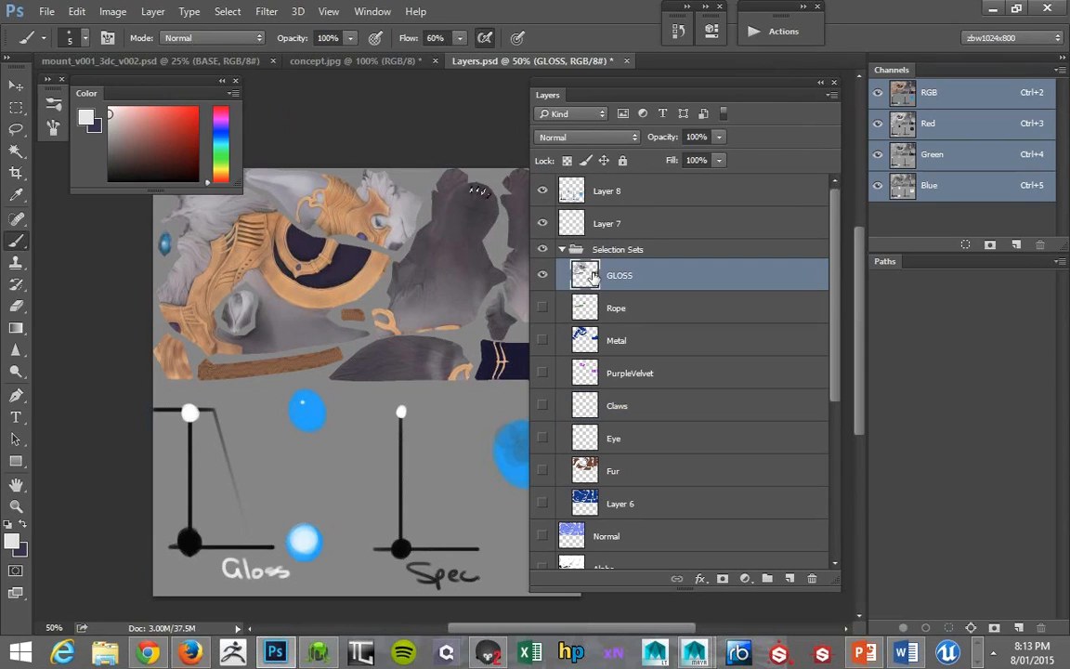
- Load the Fur layer's outline as a selection and fill it with mid-grey on the GLOSS layer
left_click(584, 470)
left_click(584, 470, "ctrl")
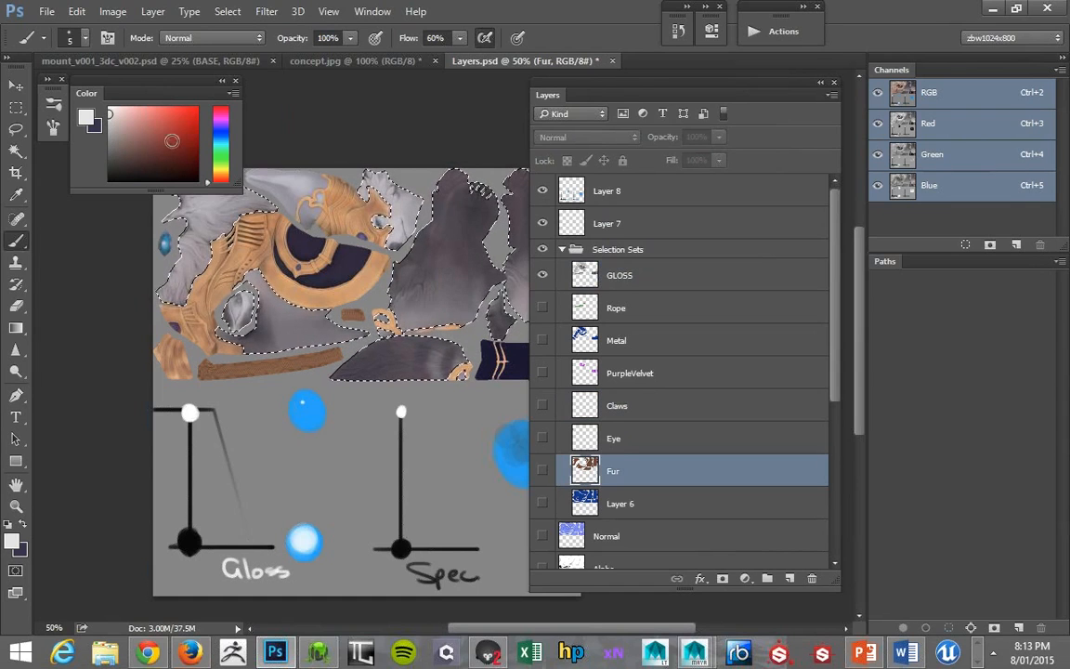
left_click(155, 176)
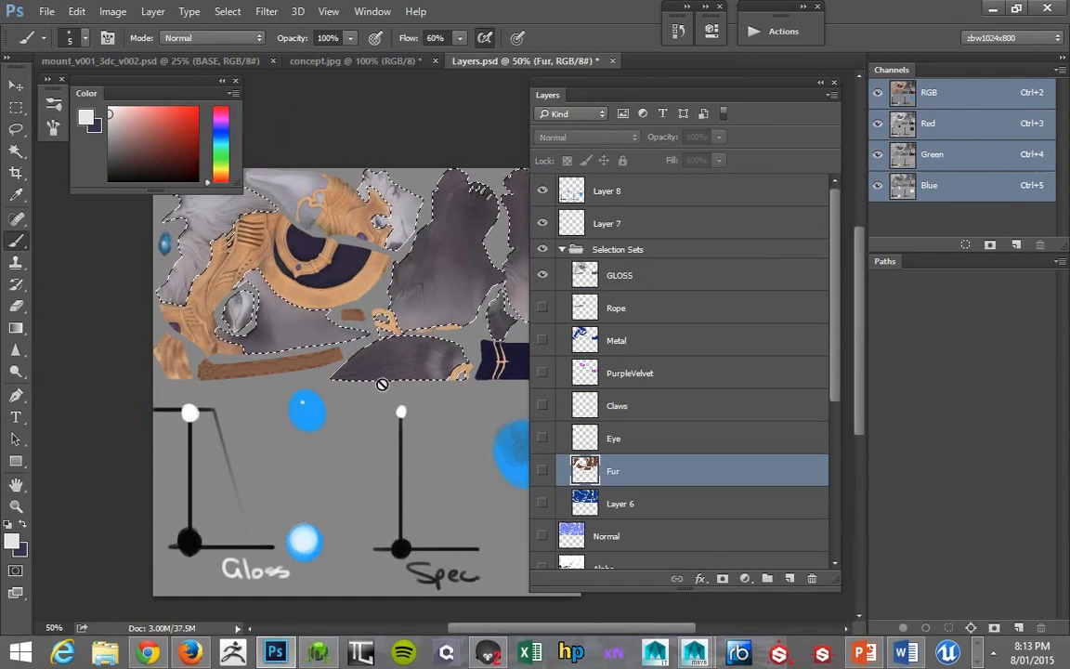
mouse_move(113, 117)
left_mouse_down()
mouse_move(103, 156)
mouse_move(76, 128)
mouse_move(73, 137)
left_mouse_up()
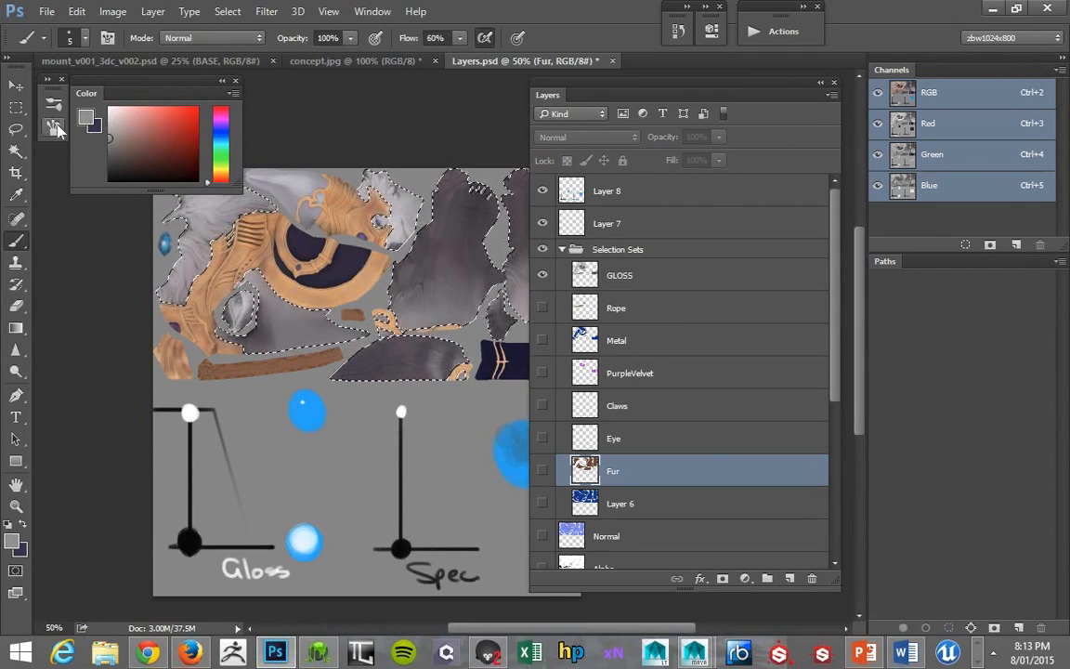
key("alt")
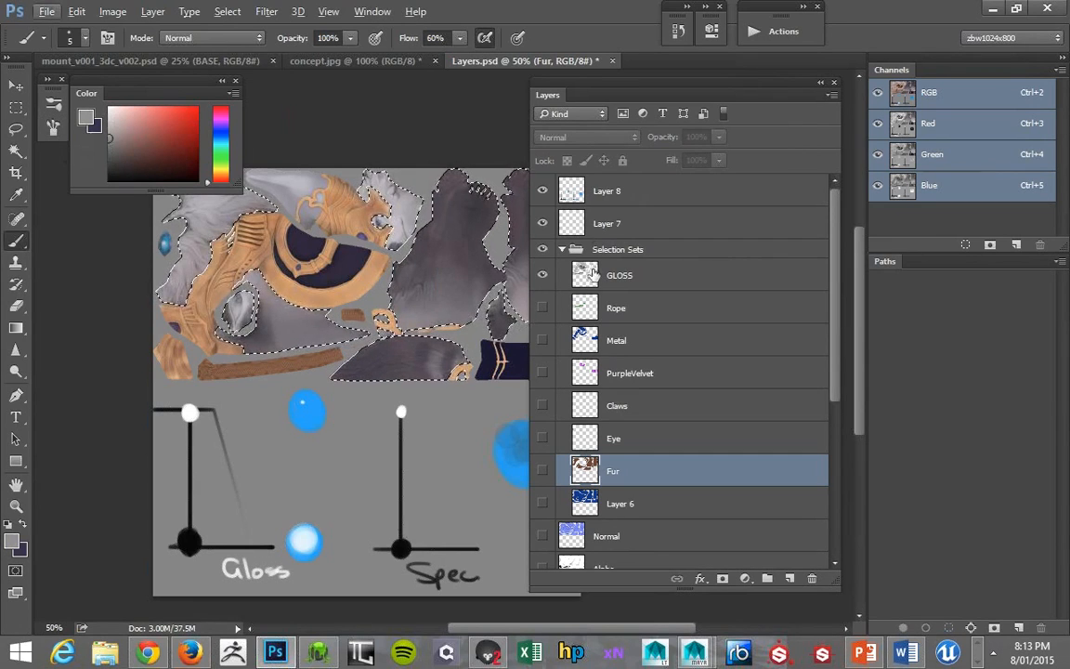
left_click(654, 289)
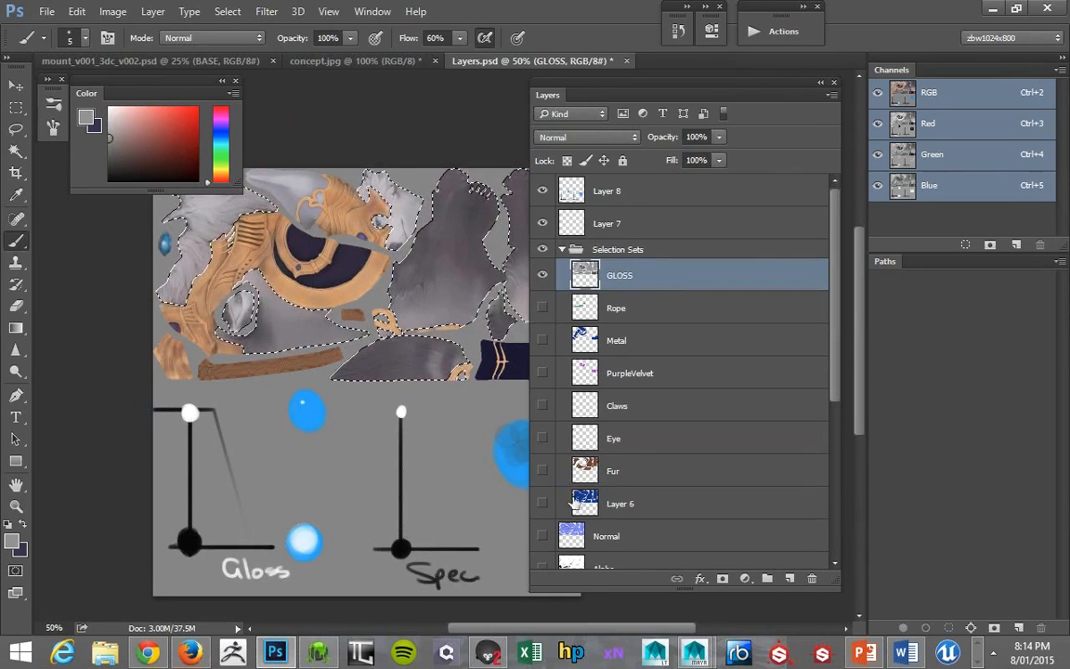
- Move the GLOSS layer out of the Selection Sets group, placing it directly above the group
left_click_drag(616, 267, 636, 246)
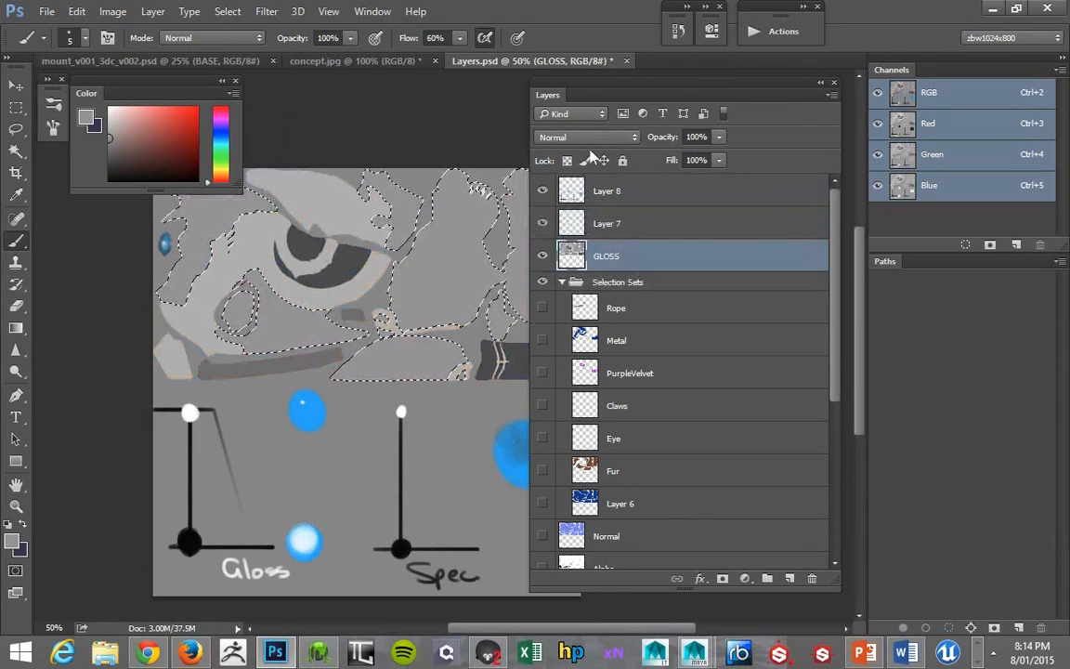
key("z")
left_click(452, 234, "alt")
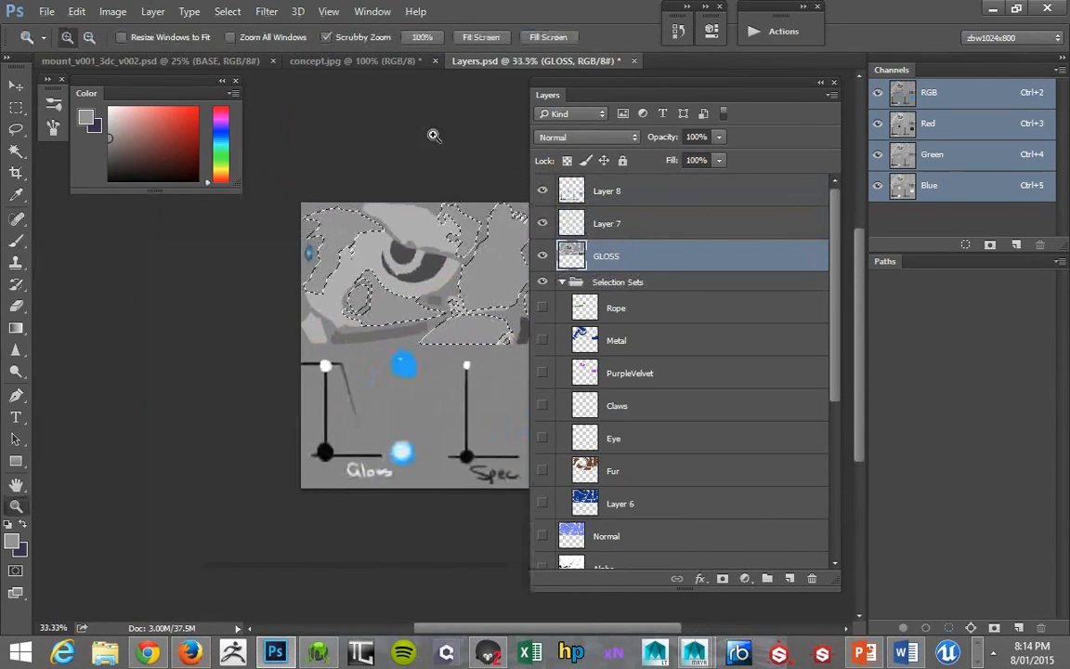
left_click_drag(414, 154, 315, 151)
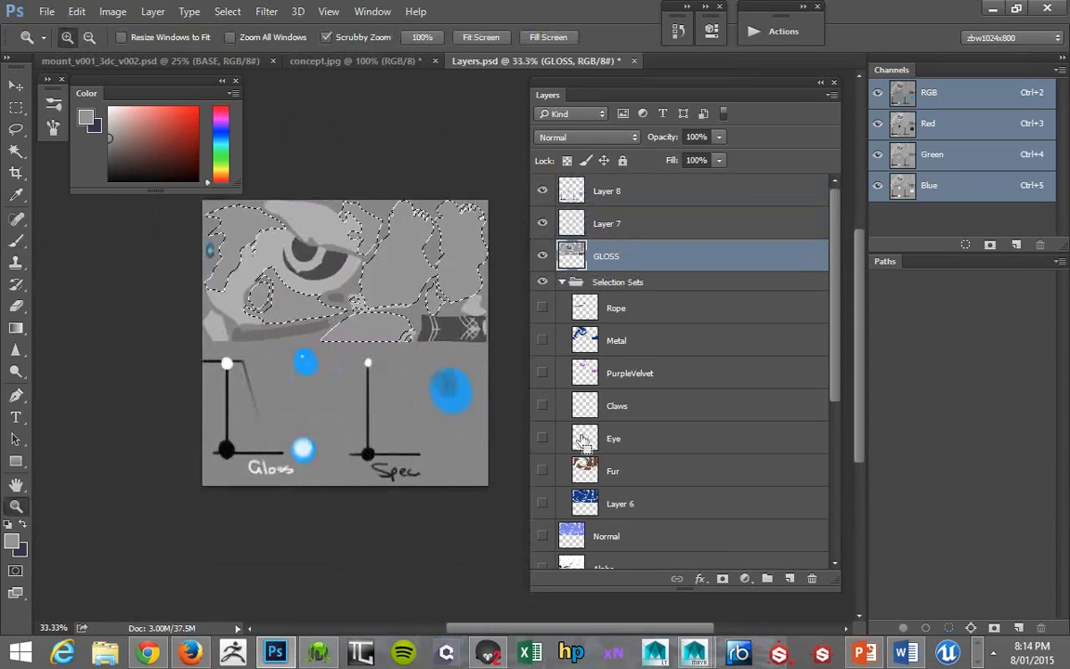
- Load the Eye layer's outline as a selection, fill it with white on the GLOSS layer, and deselect
key("ctrl+d")
left_click_drag(117, 124, 28, 65)
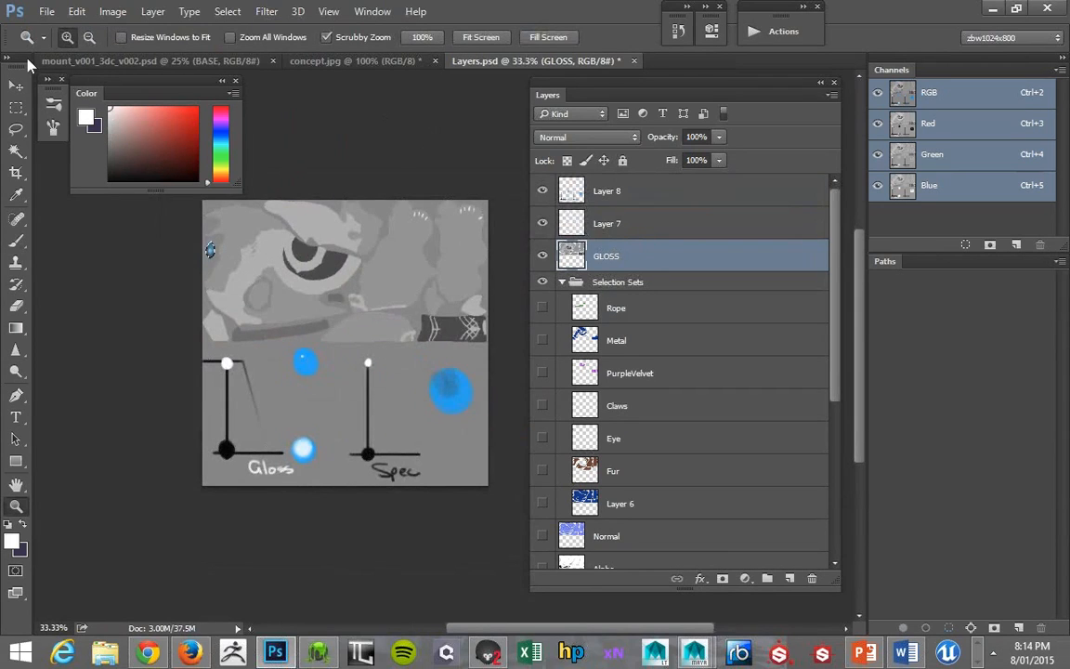
key("alt")
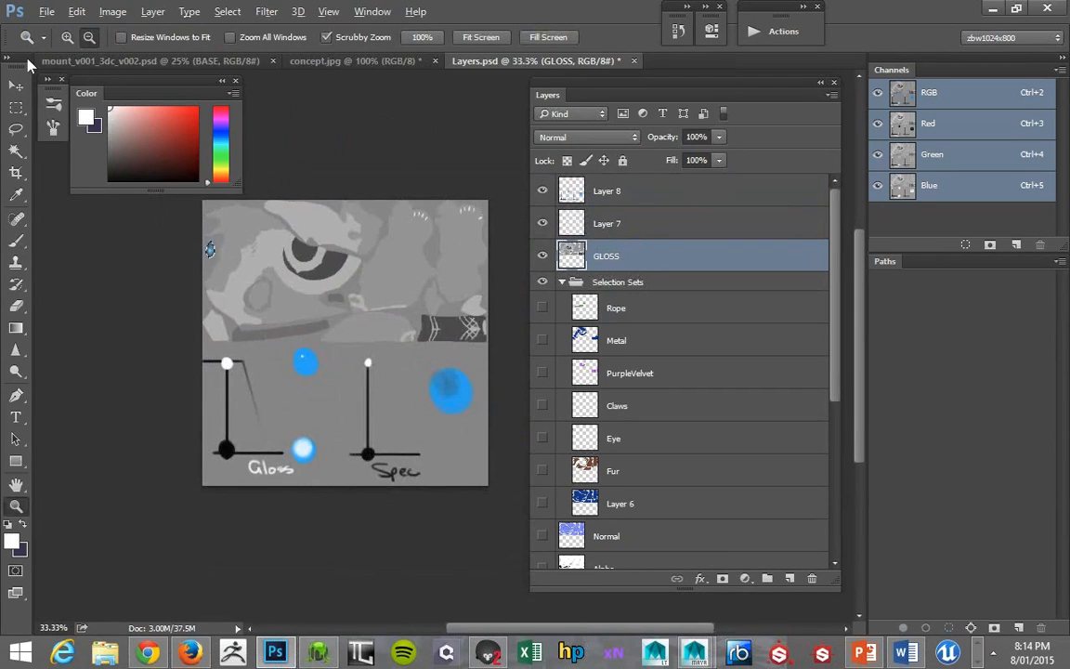
key("ctrl+d")
left_click_drag(295, 228, 286, 256)
- Copy the whole canvas with all visible layers merged and paste it into a new 1024 x 1024 pixel document
left_click(20, 111)
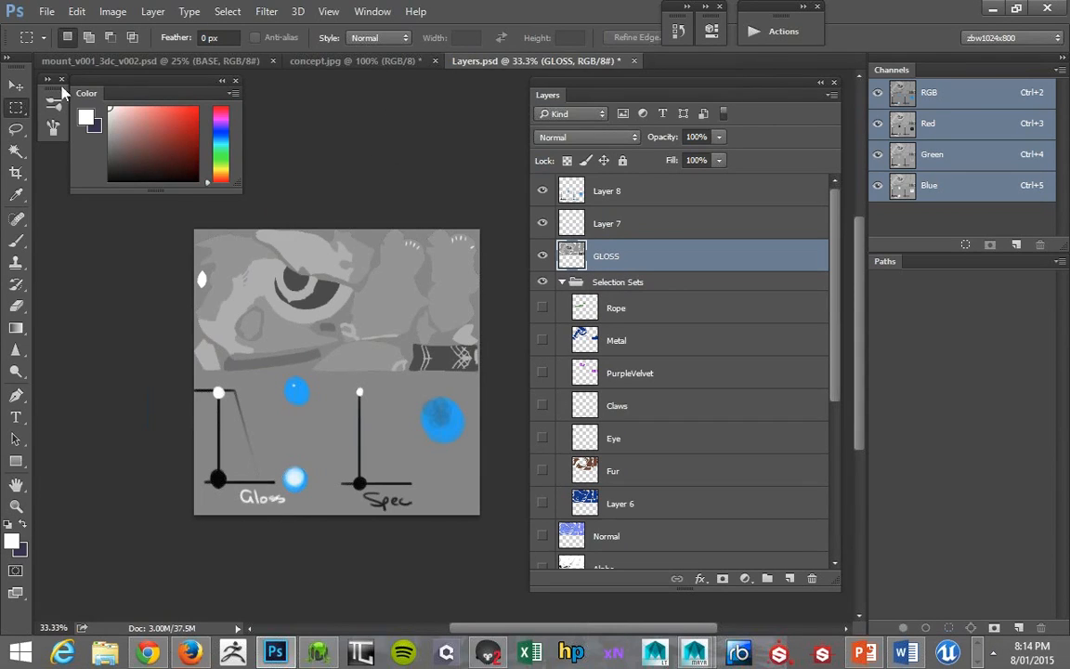
key("ctrl+a")
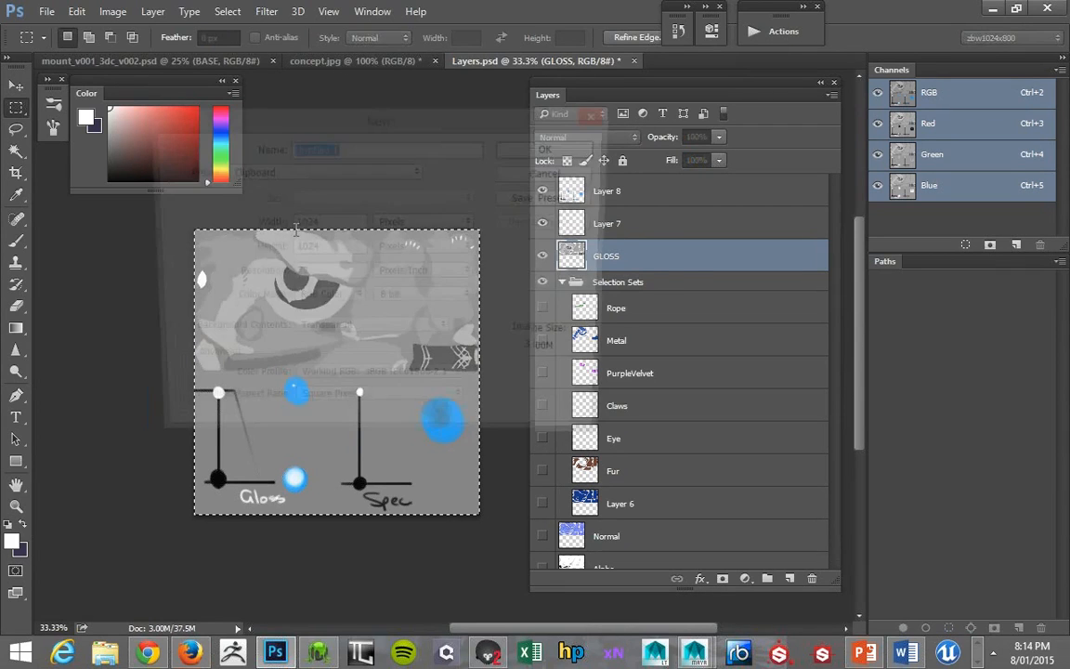
key("ctrl+v")
left_click(327, 325, "alt")
left_click(327, 326, "alt")
left_click_drag(327, 325, 215, 315)
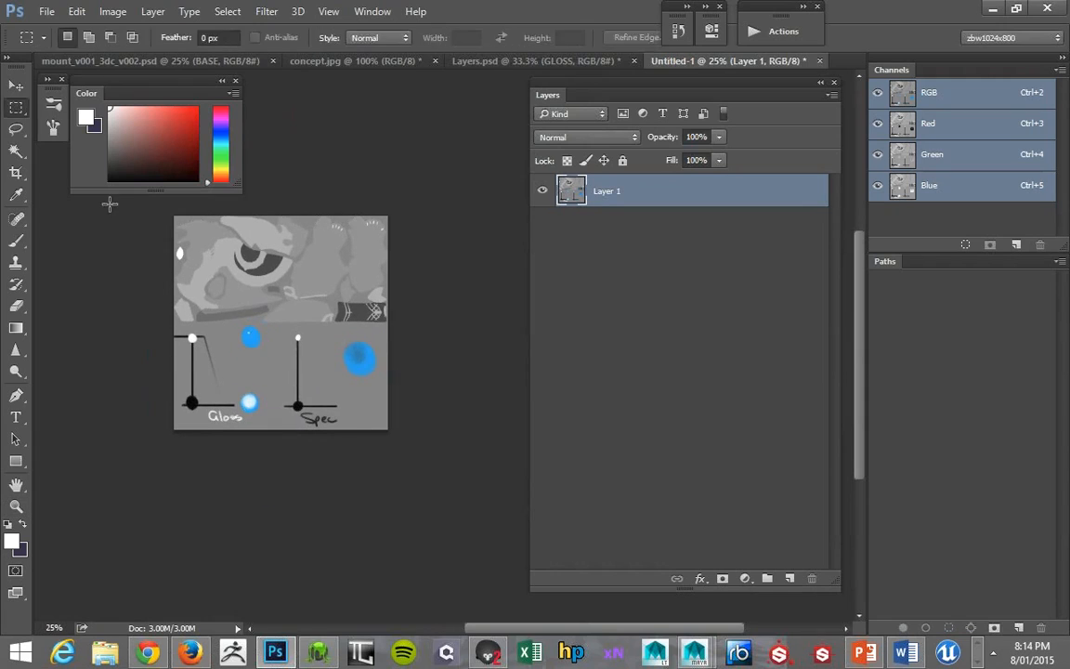
- Close the new untitled document without saving it
key("b")
key("ctrl+z")
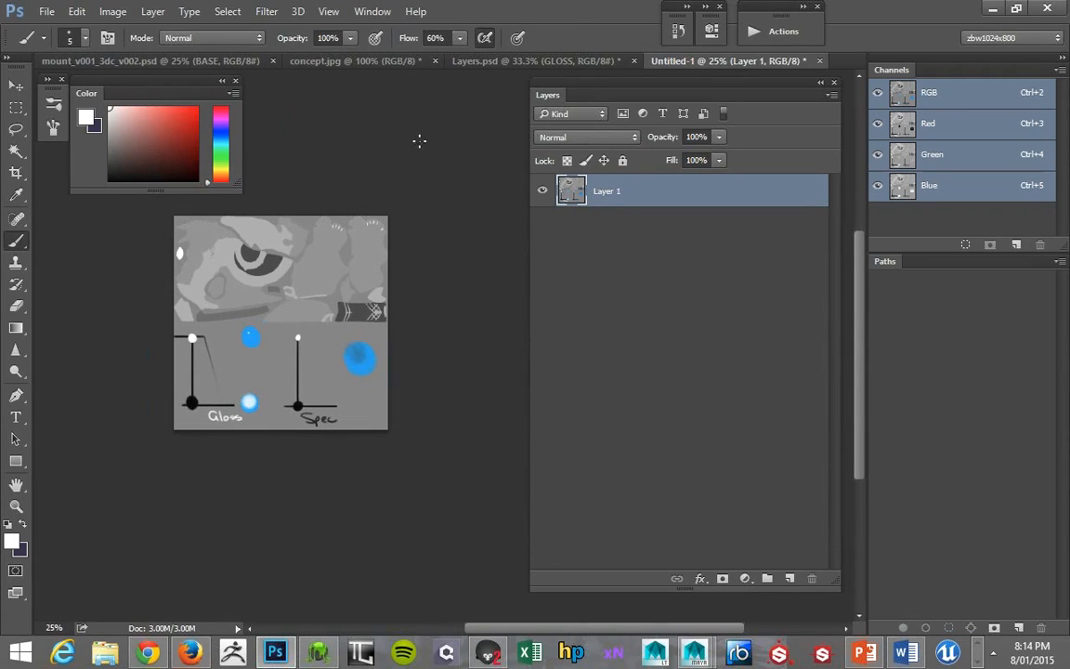
left_click(820, 61)
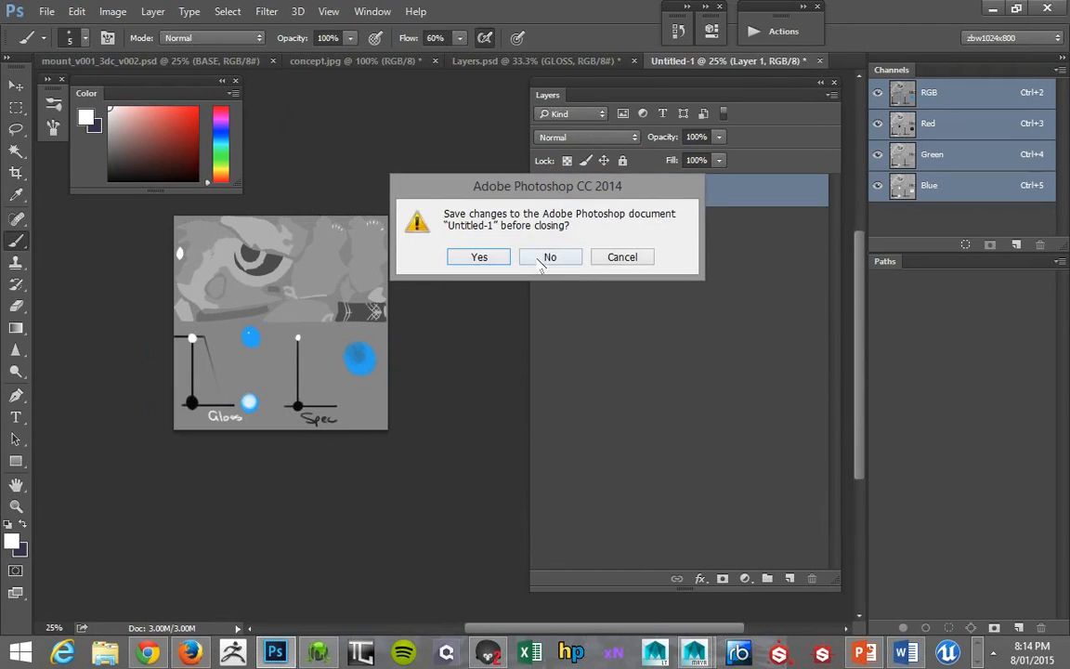
left_click(549, 256)
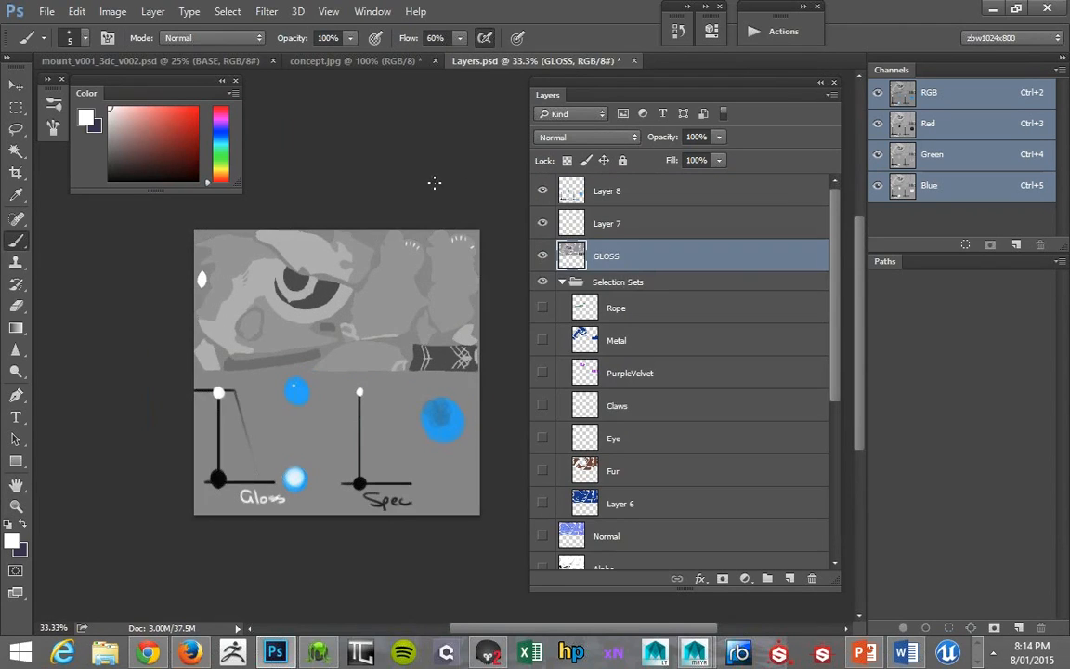
- Marquee-select the unused lower part of the canvas and sample its grey background as the foreground colour
key("z")
left_click(412, 180, "alt")
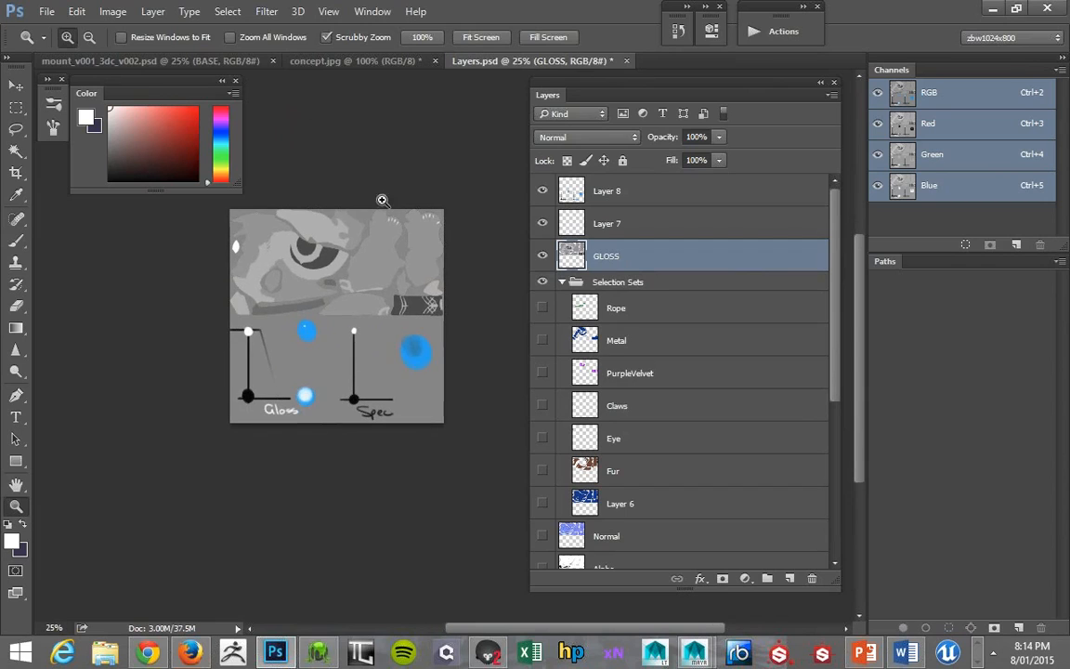
key("w")
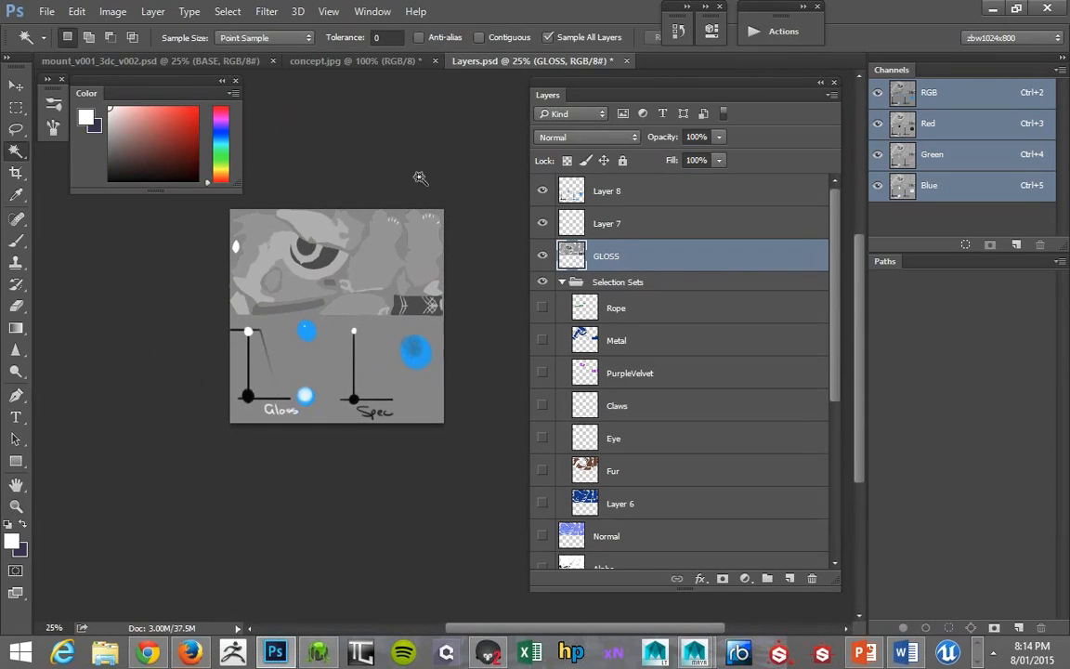
key("m")
mouse_move(444, 423)
left_mouse_down()
mouse_move(219, 350)
mouse_move(213, 327)
left_mouse_up()
key("b")
left_click(376, 335, "alt")
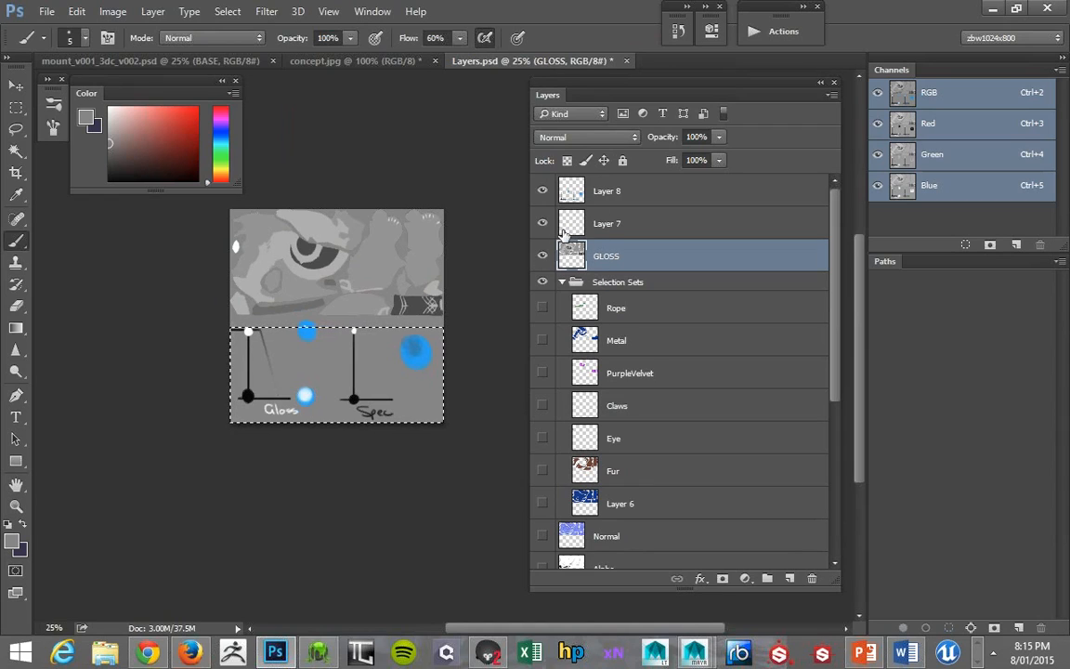
- Delete Layer 7 and hide Layer 8, which holds the gloss and spec sketches
left_click(556, 225)
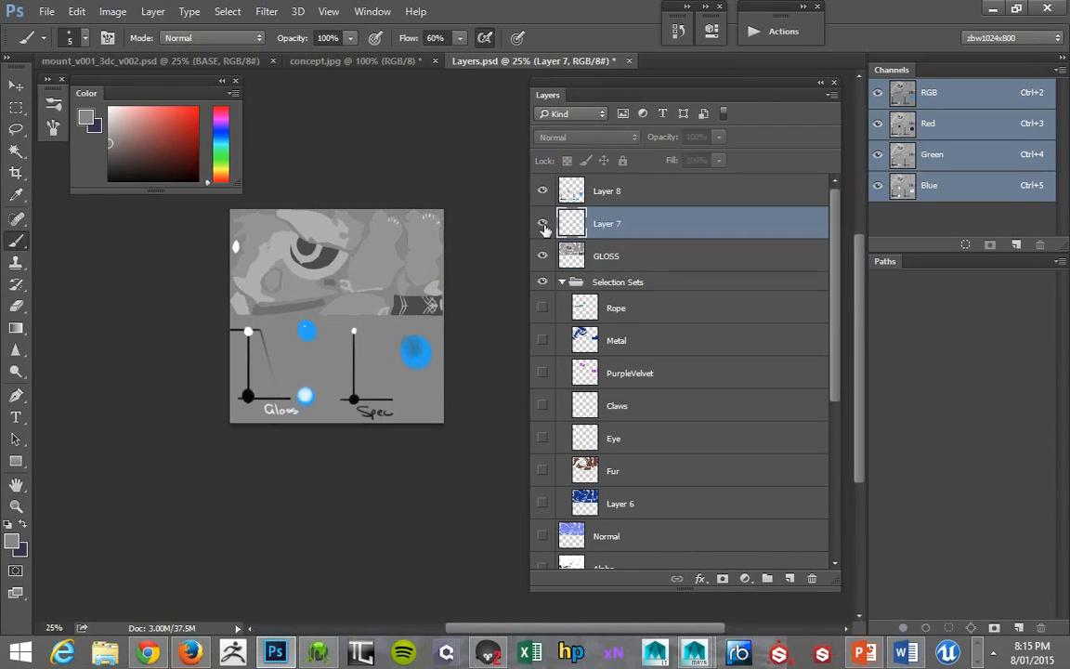
key("Delete")
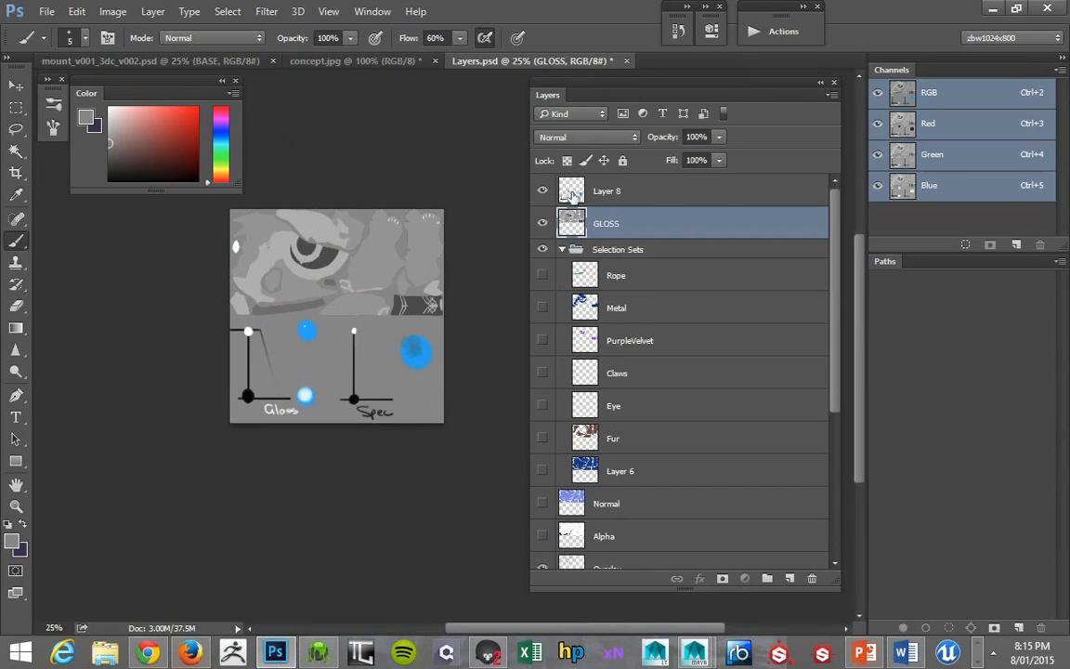
left_click(572, 194)
left_click(543, 190)
left_click(543, 191)
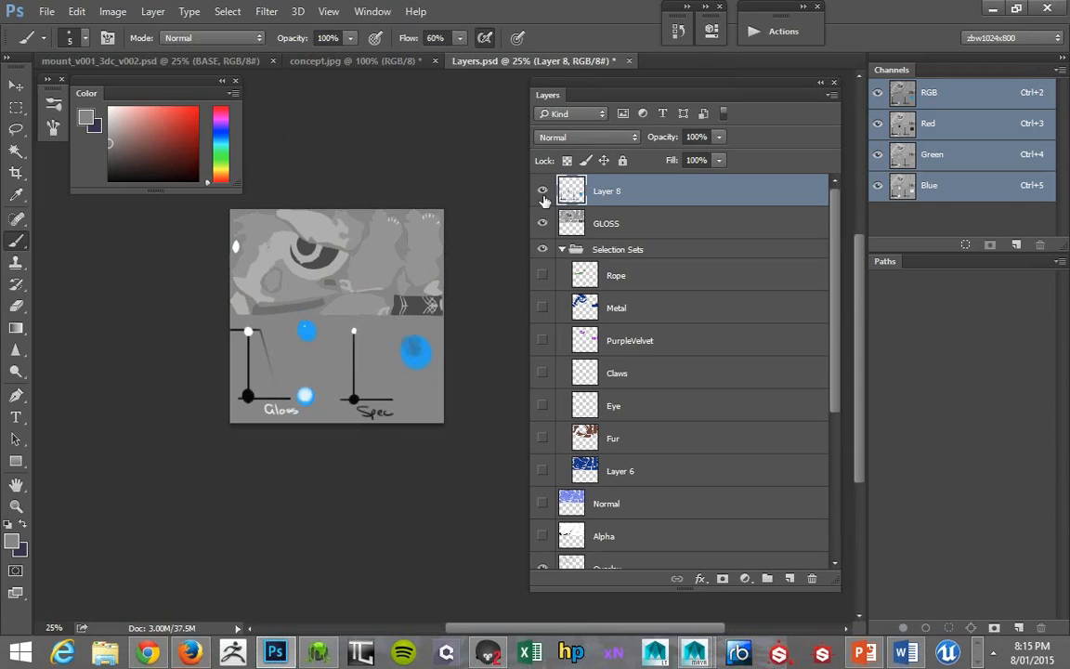
left_click(543, 192)
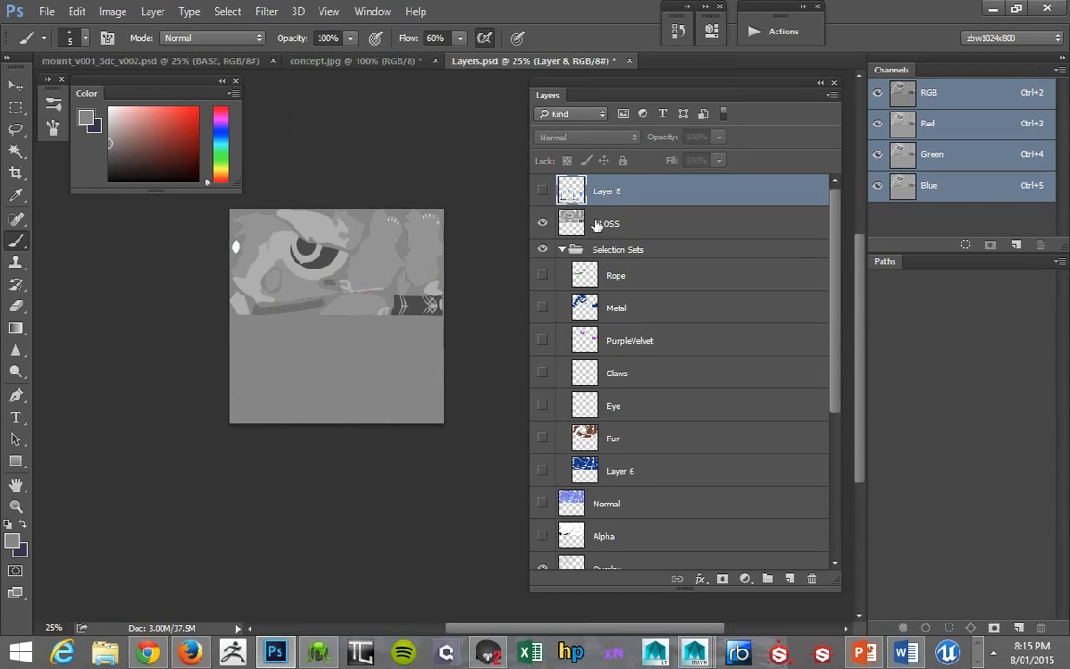
- Hide the GLOSS layer as well and save Layers.psd
left_click(474, 246)
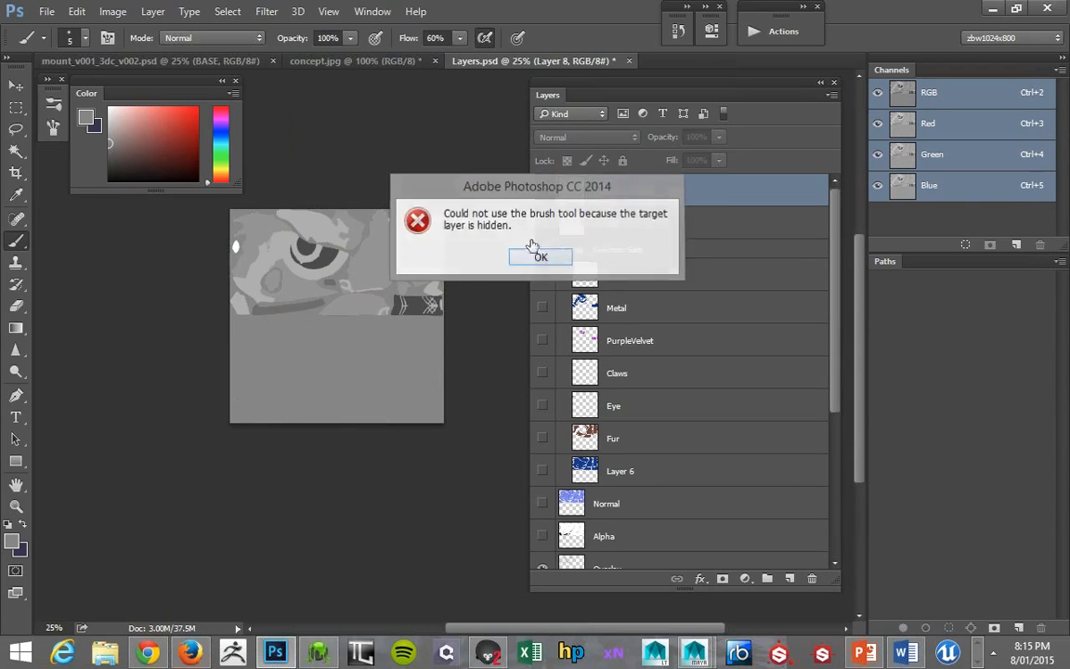
left_click(481, 237)
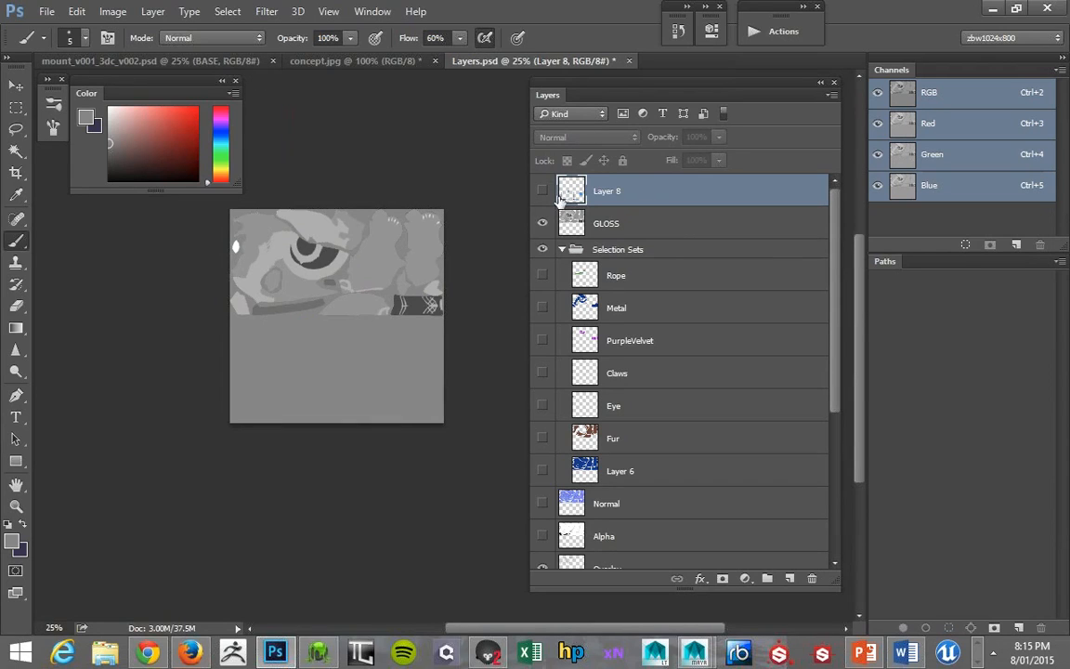
left_click(542, 223)
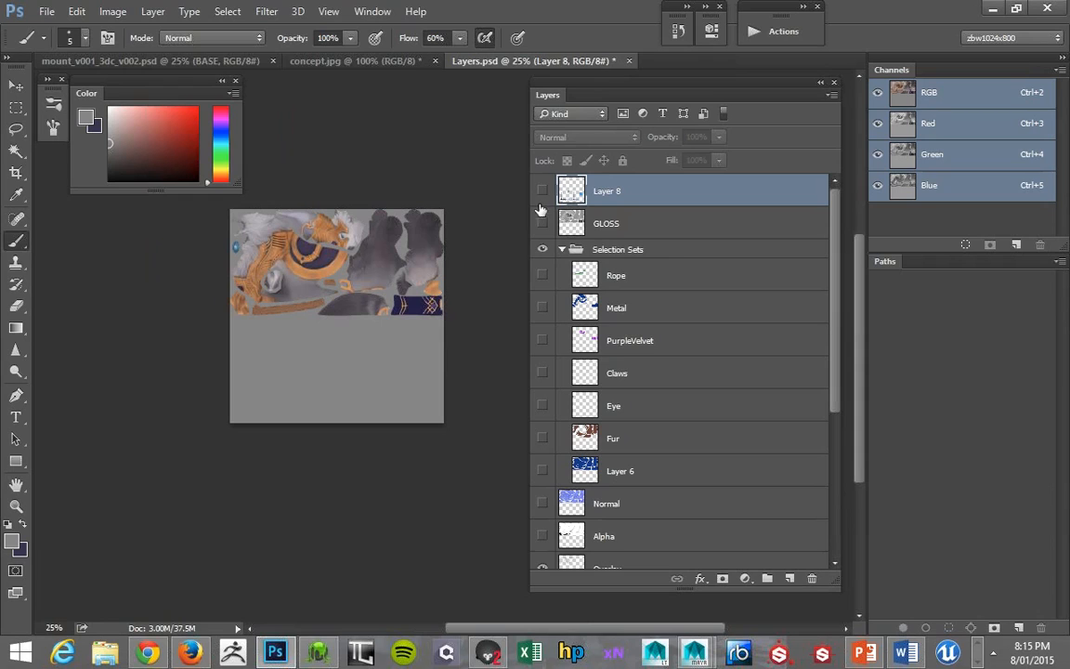
key("ctrl+s")
- Switch to 3D-Coat and orbit around the textured mount to inspect it
left_click(318, 654)
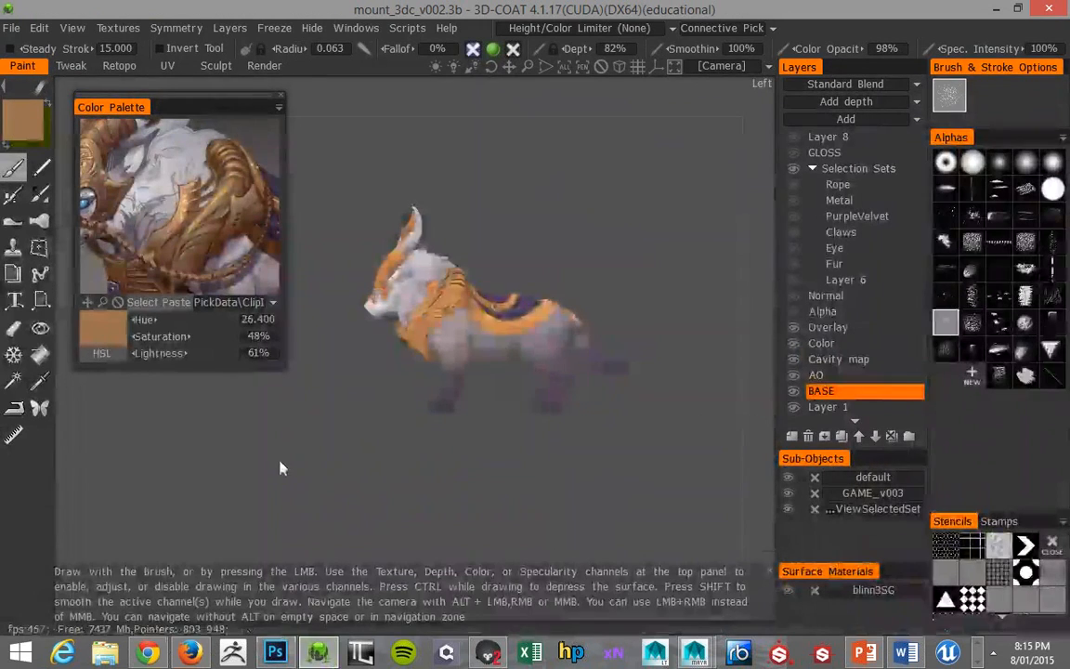
left_click_drag(350, 447, 307, 477)
left_click_drag(434, 398, 287, 426)
- Switch back to Layers.psd in Photoshop and load the AO layer's outline as a selection
key("alt+Tab")
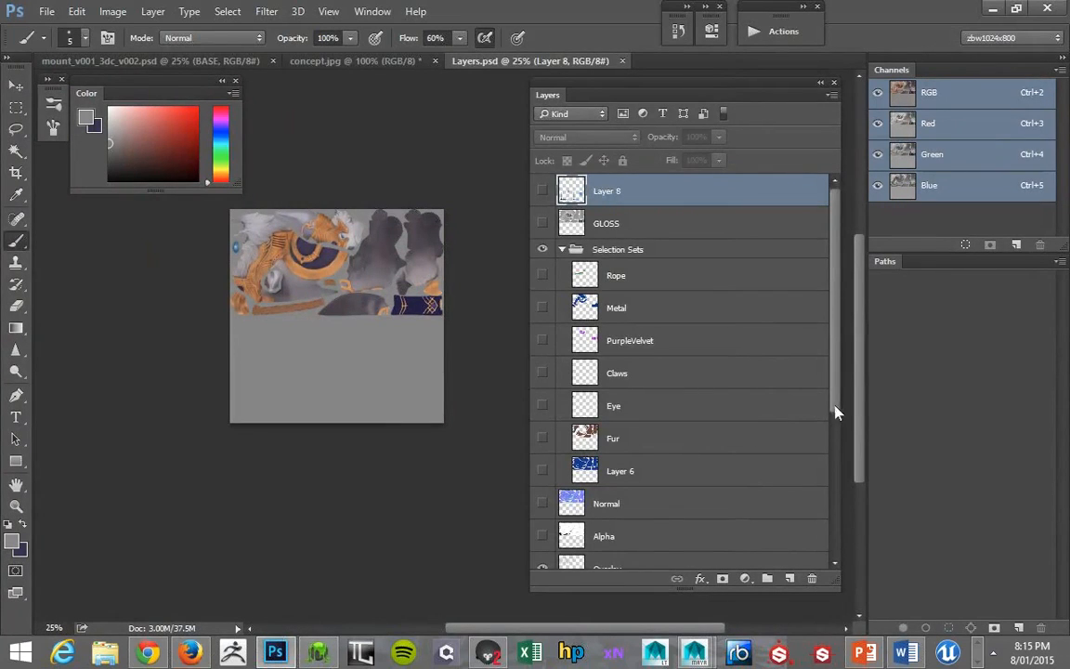
left_click_drag(835, 412, 827, 598)
left_click(568, 426, "ctrl")
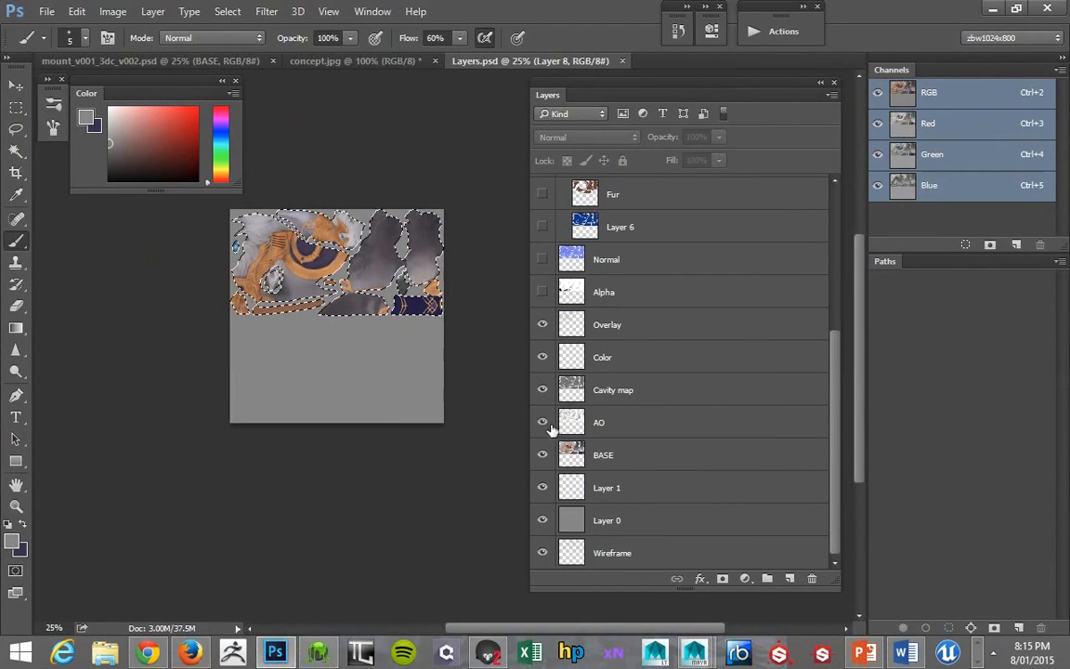
left_click(517, 383)
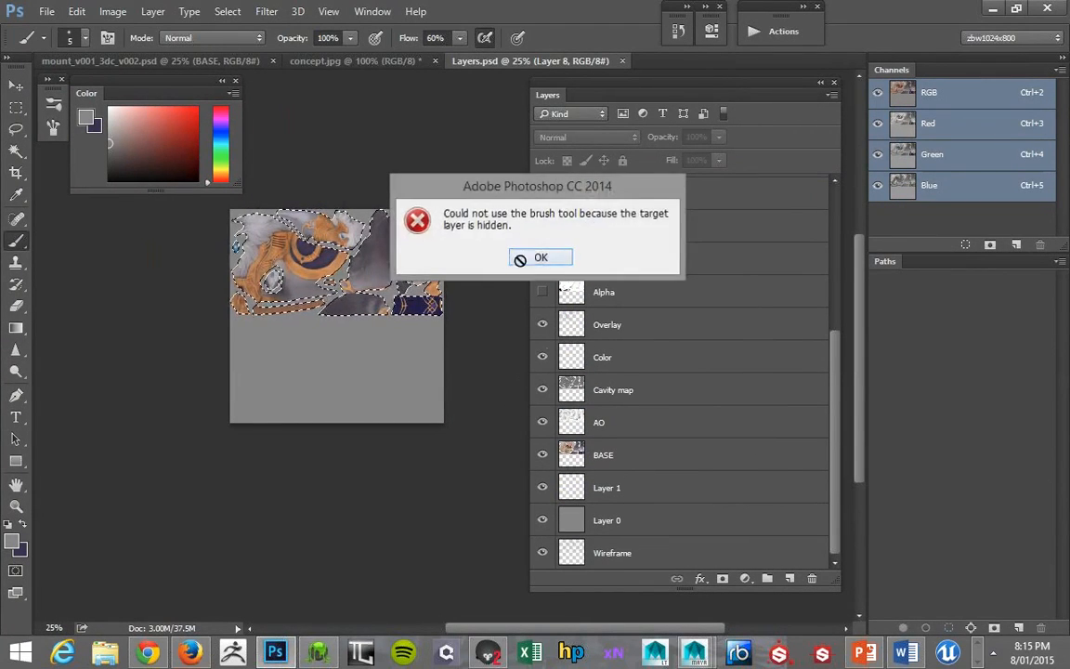
left_click(520, 257)
- Switch to 3D-Coat and adjust the viewport's light settings on the mount
key("alt+Tab")
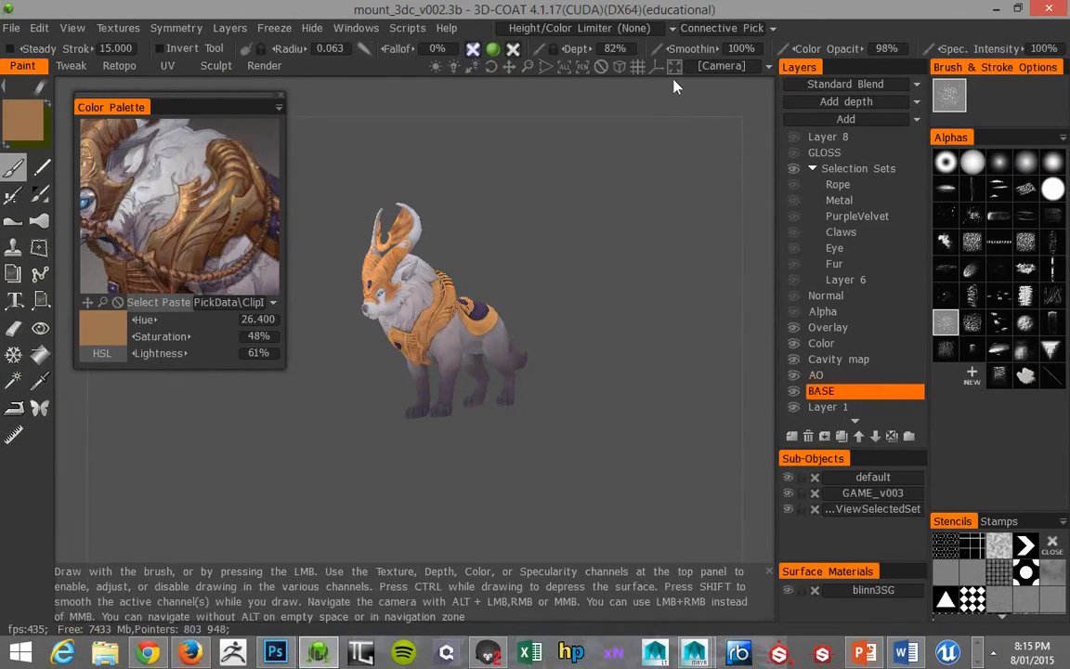
mouse_move(436, 68)
left_mouse_down()
mouse_move(389, 65)
mouse_move(458, 65)
mouse_move(430, 64)
mouse_move(423, 81)
left_mouse_up()
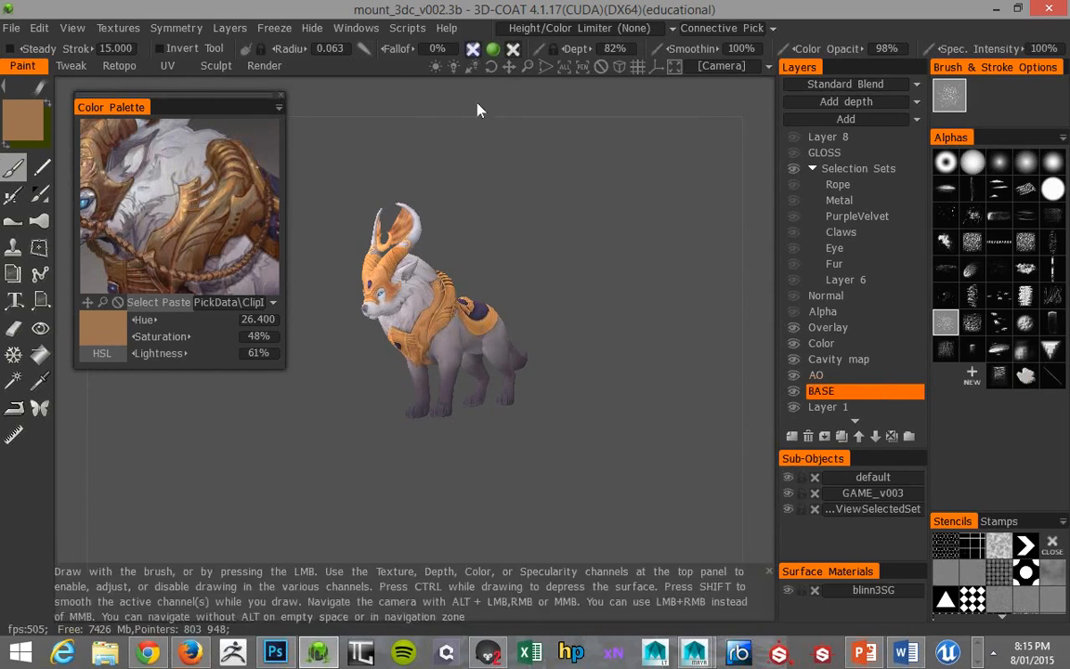
mouse_move(434, 68)
left_mouse_down()
mouse_move(465, 66)
mouse_move(456, 67)
left_mouse_up()
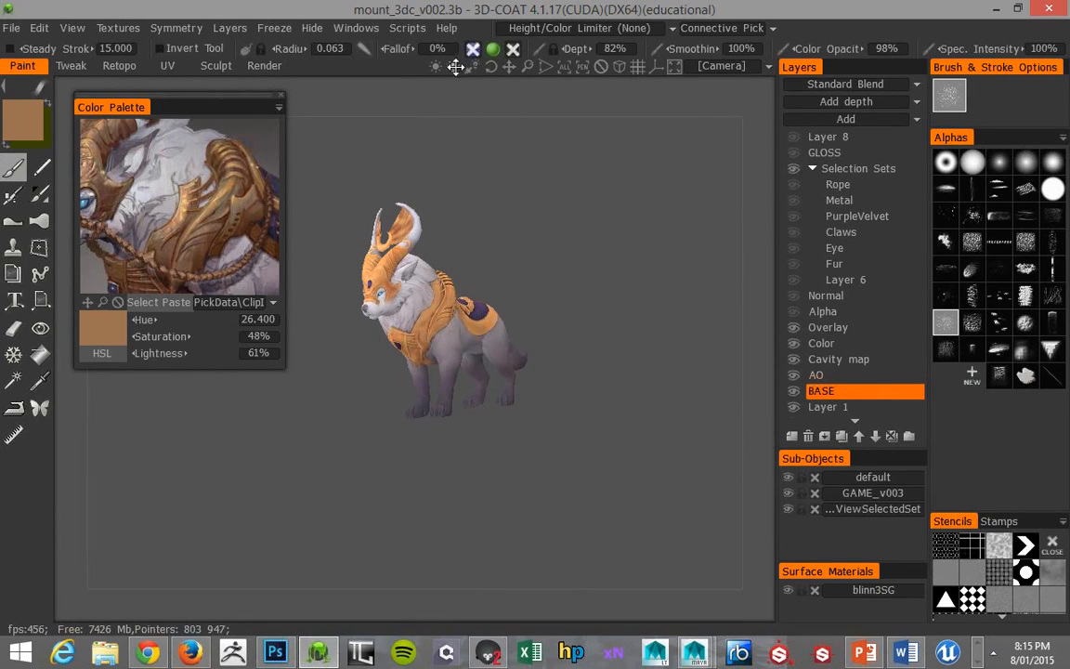